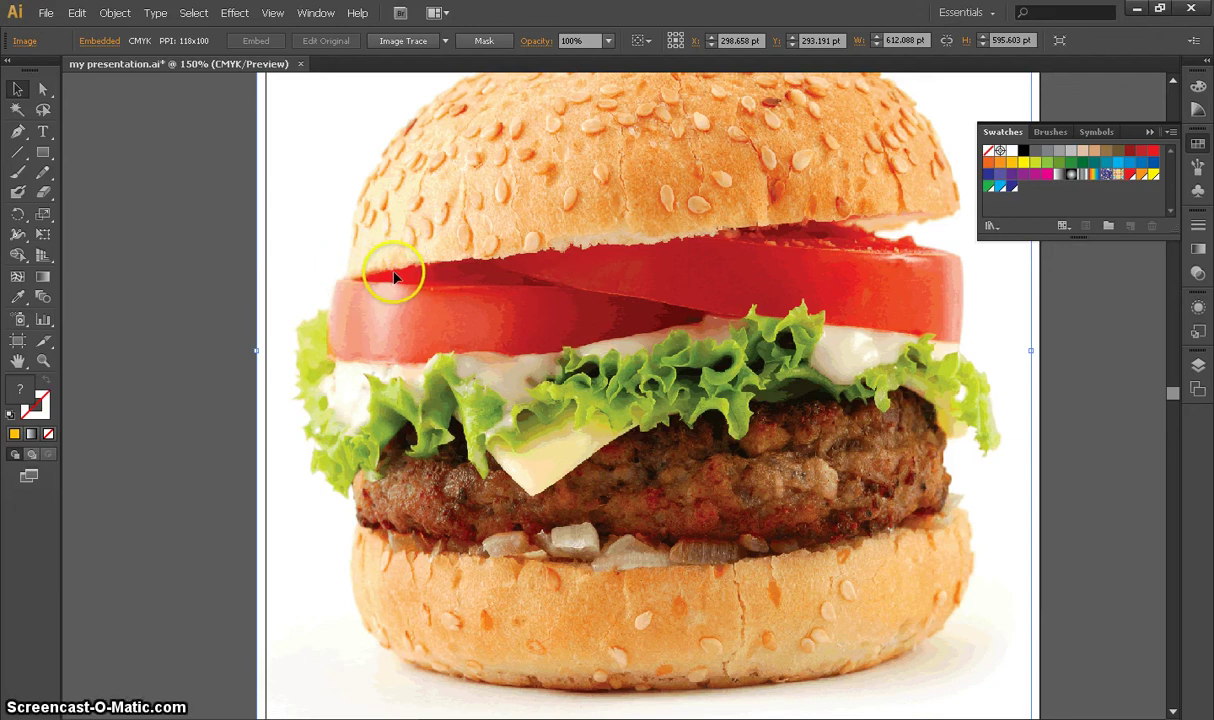
- Start a Pen tool path at the top bun's lower left corner and curve it along the outline to the bun's crown
scroll(356, 270, up, 2)
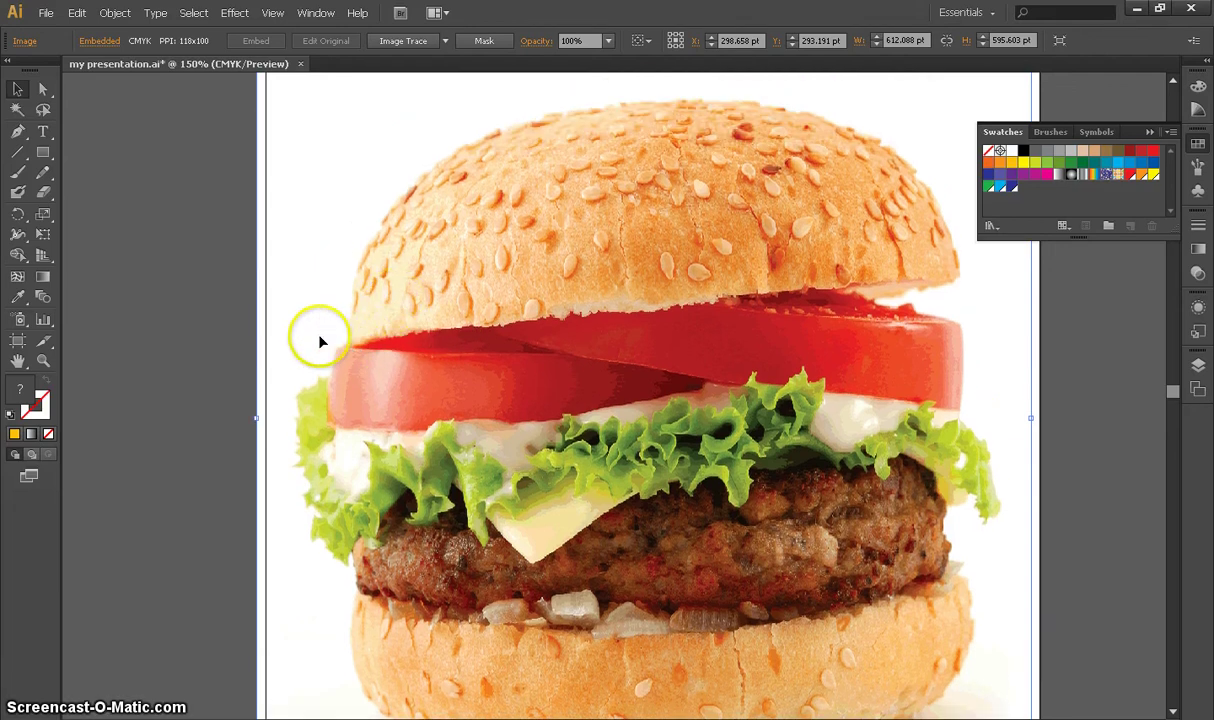
click(16, 133)
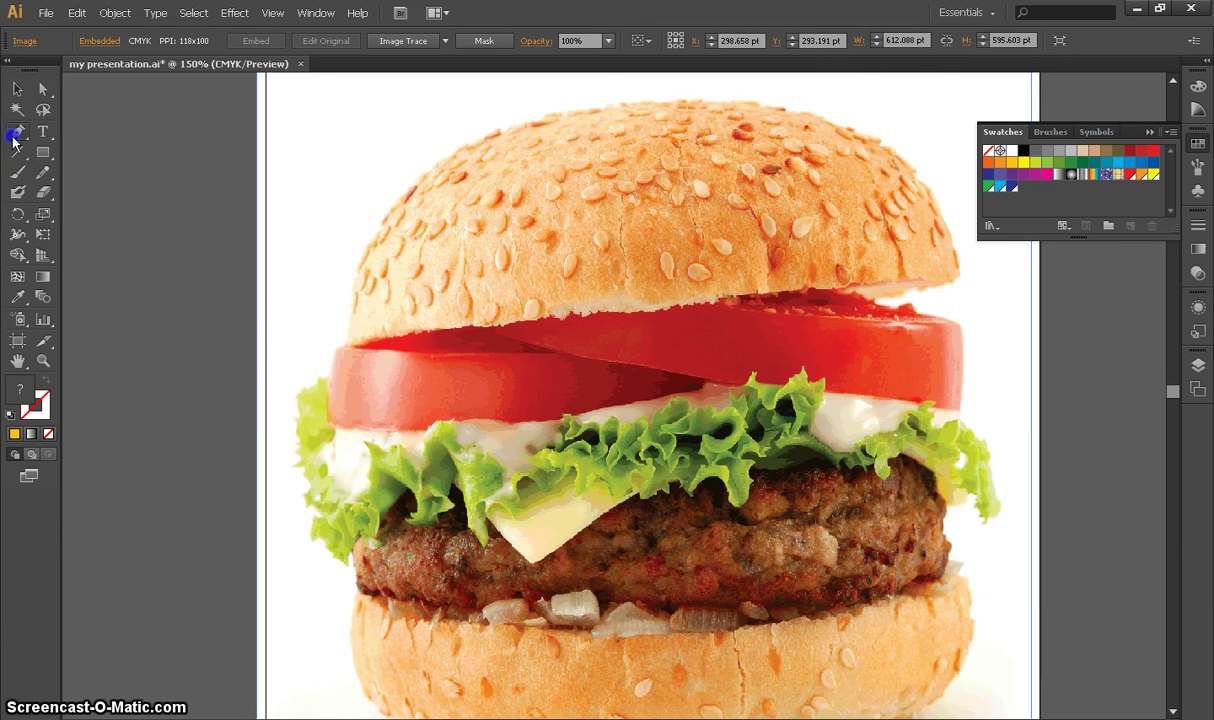
click(349, 350)
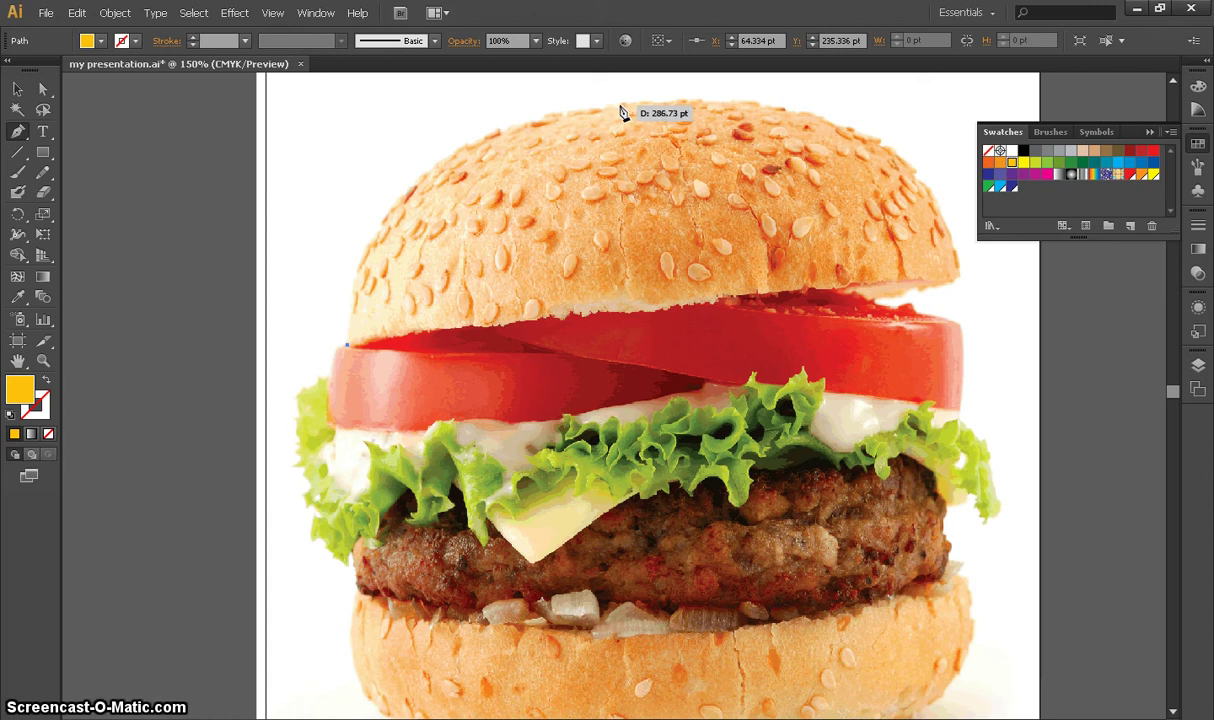
click(619, 106)
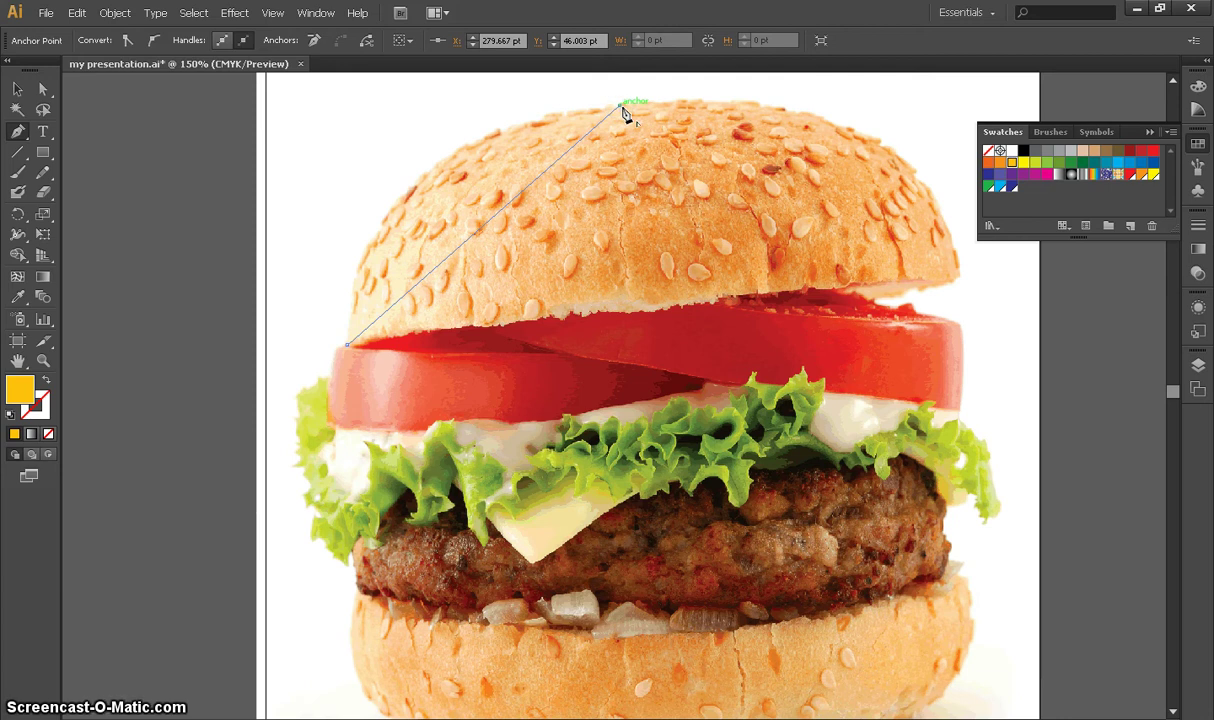
key(ctrl+z)
click(628, 111)
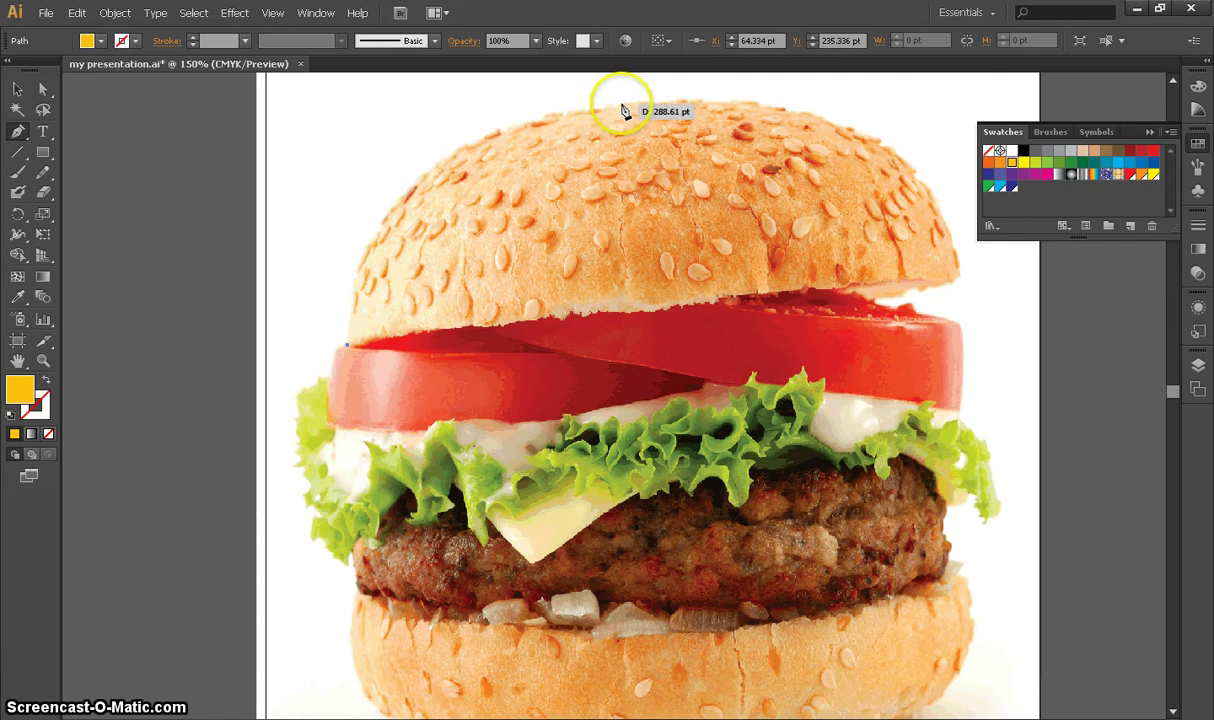
drag(620, 106, 891, 312)
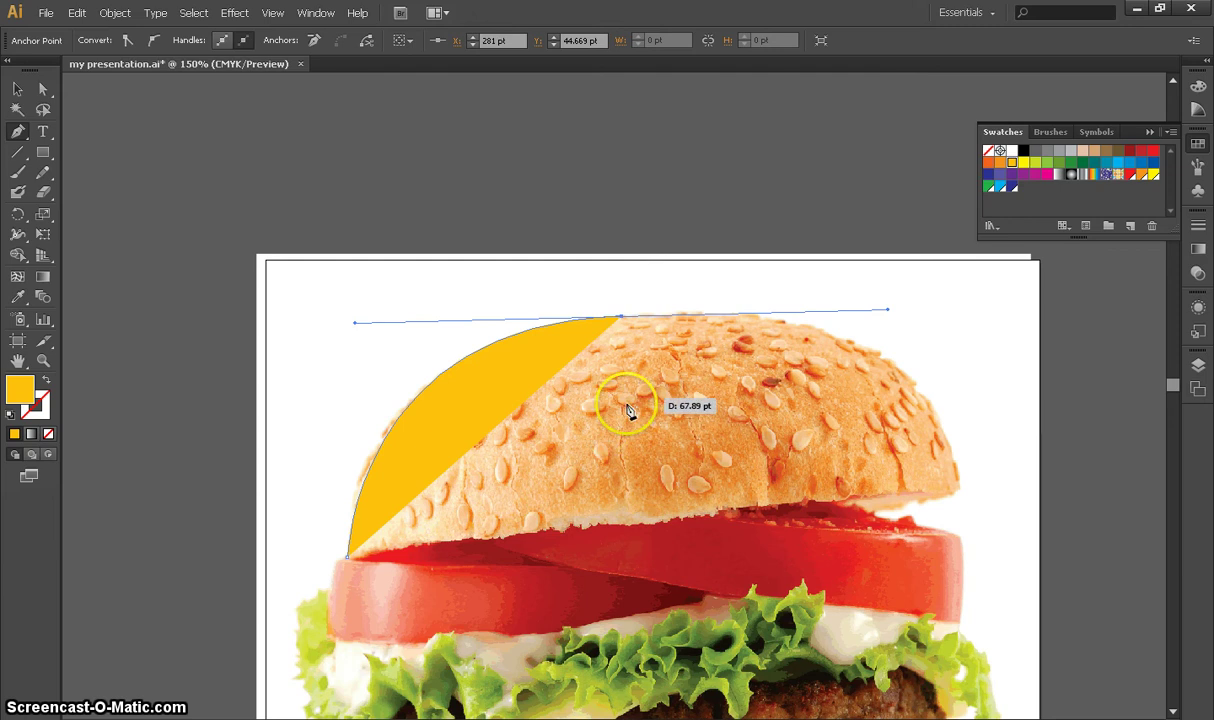
click(956, 491)
drag(956, 491, 971, 601)
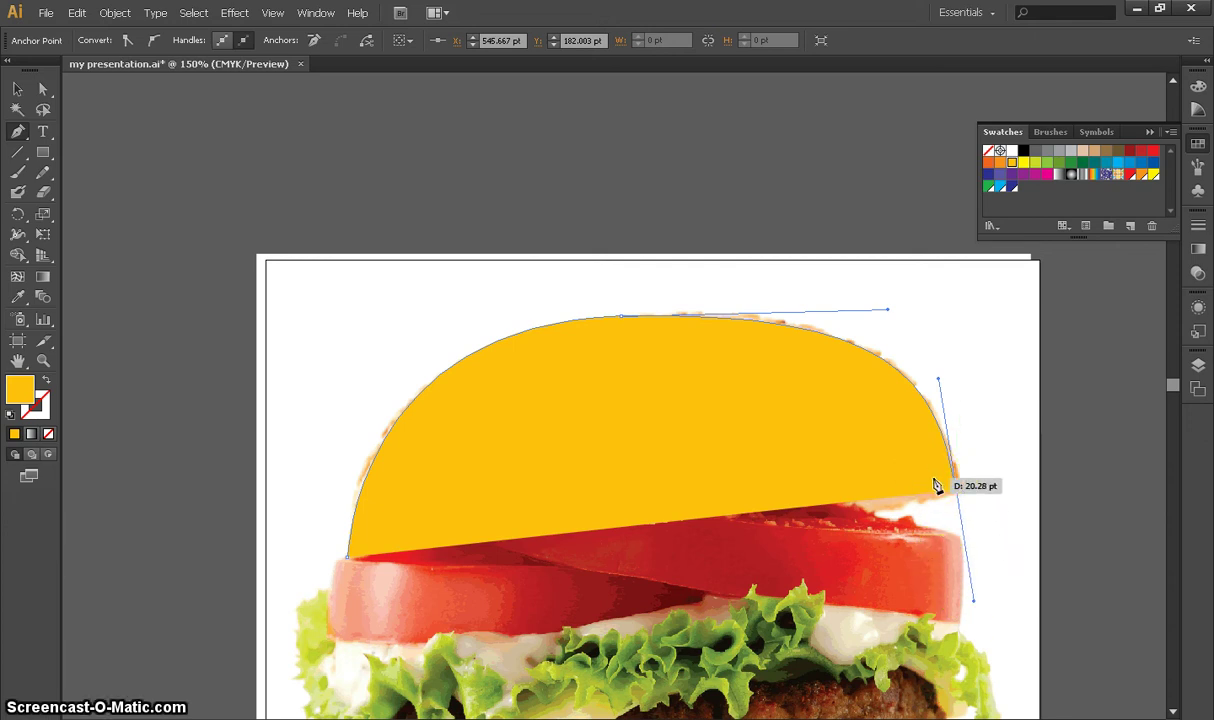
key(ctrl+z)
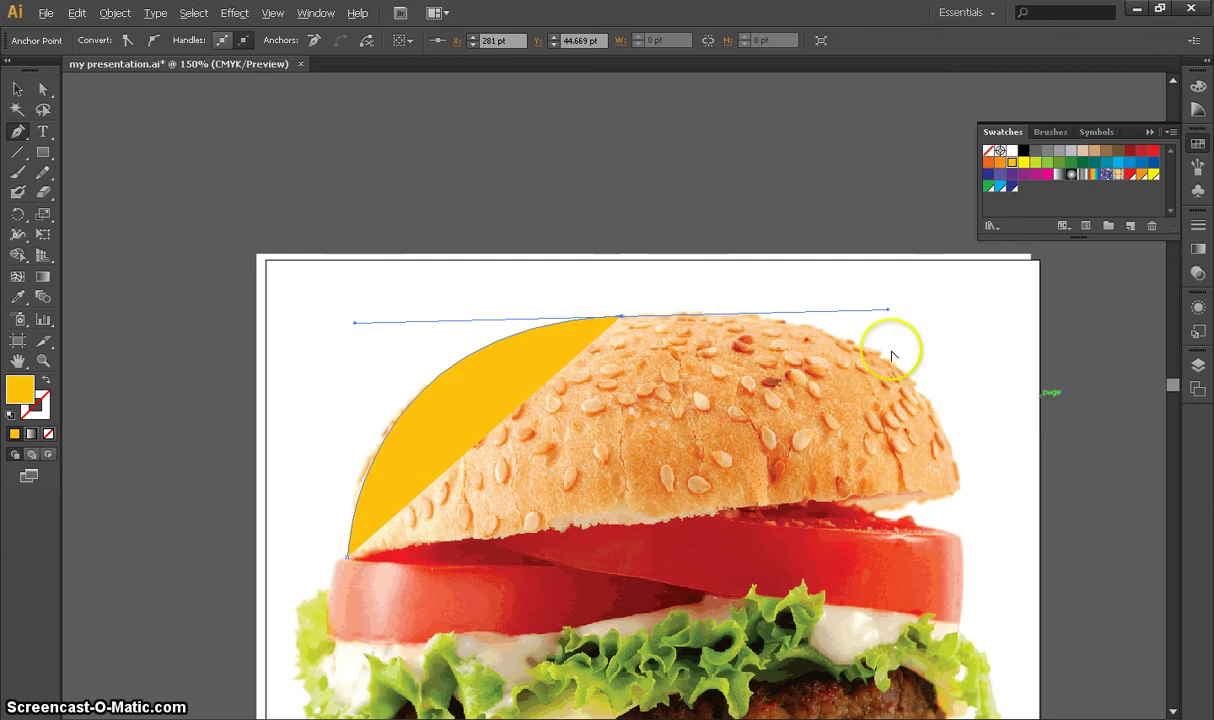
- Retract the crown anchor's outgoing handle and curve the path along the outline to the top bun's lower right corner
drag(897, 323, 821, 311)
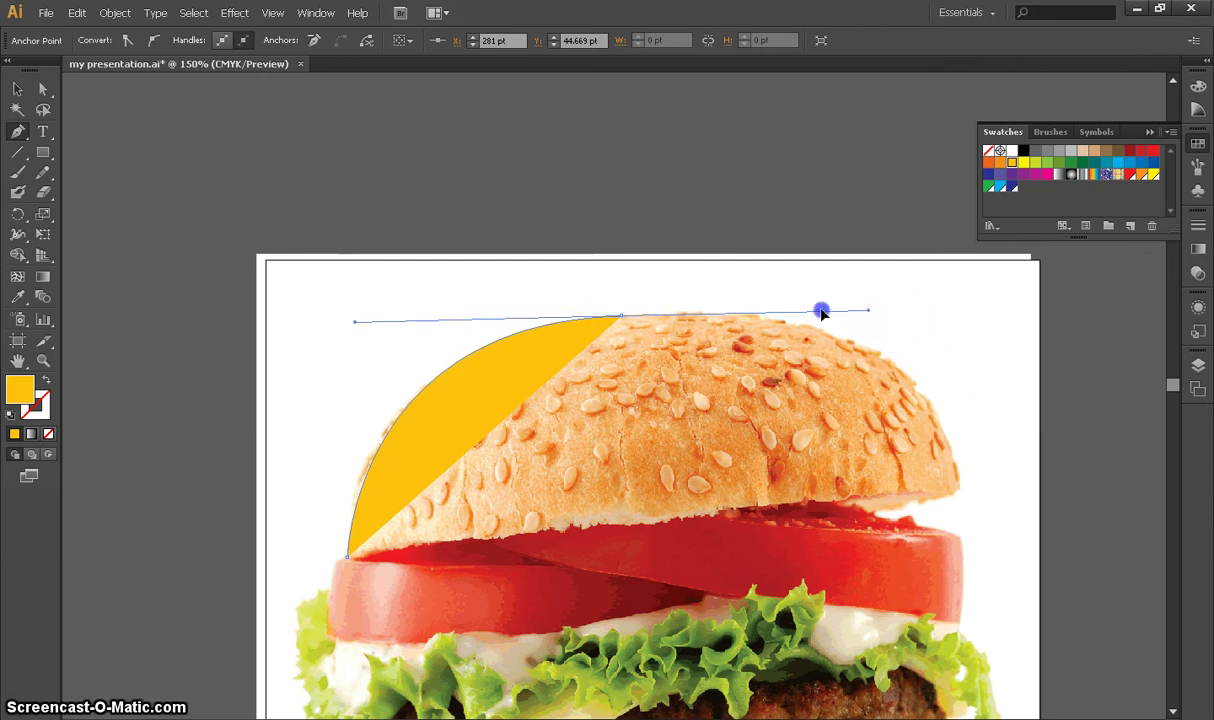
click(625, 318)
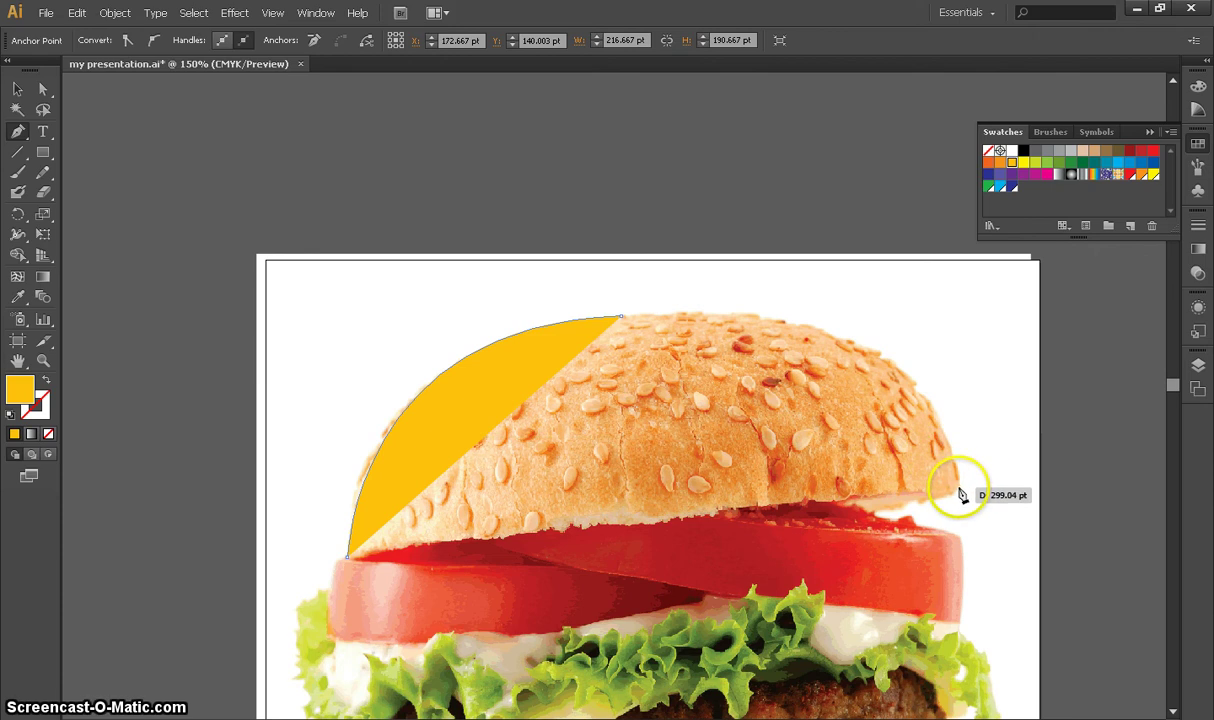
drag(958, 487, 1000, 695)
click(762, 510)
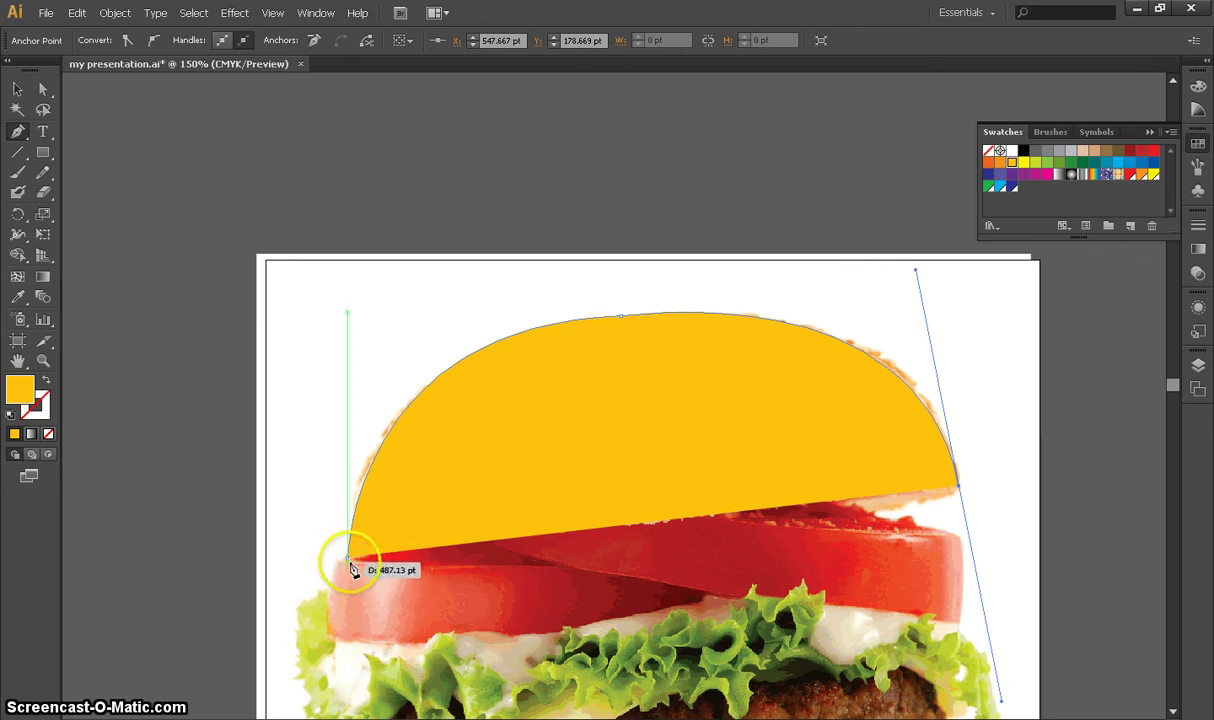
- Retract the right corner anchor's outgoing handle and close the top bun path with a straight lower edge
click(348, 560)
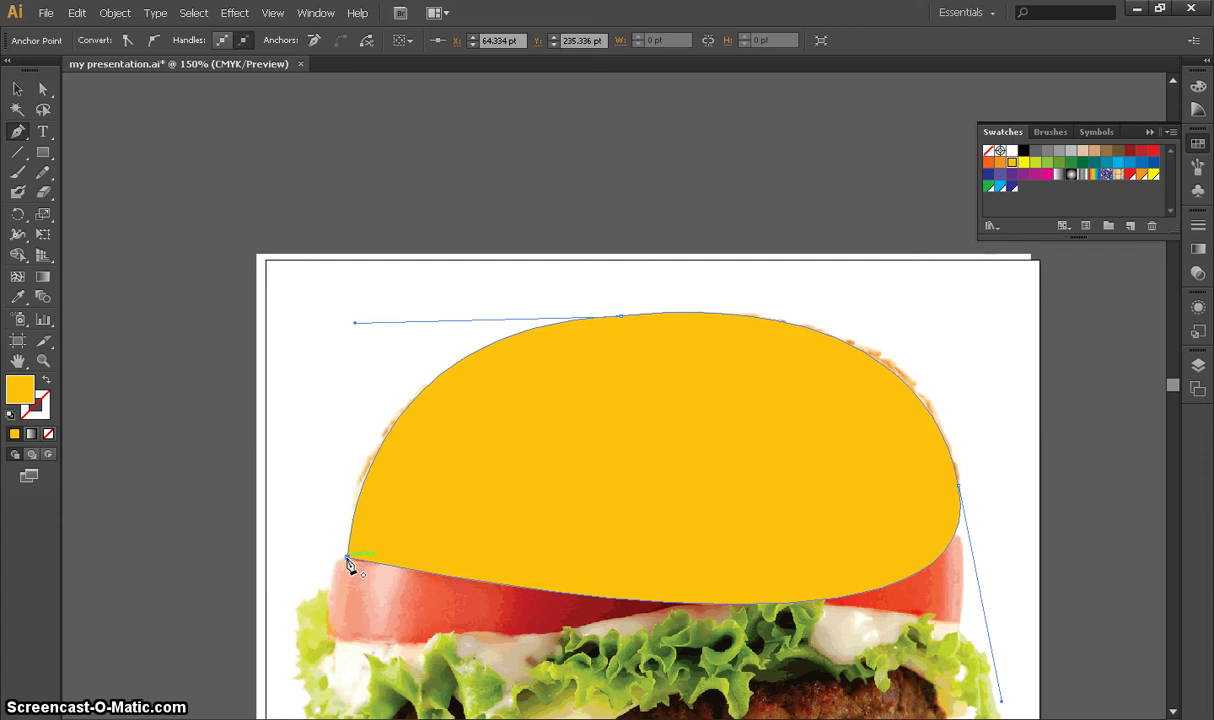
key(ctrl+z)
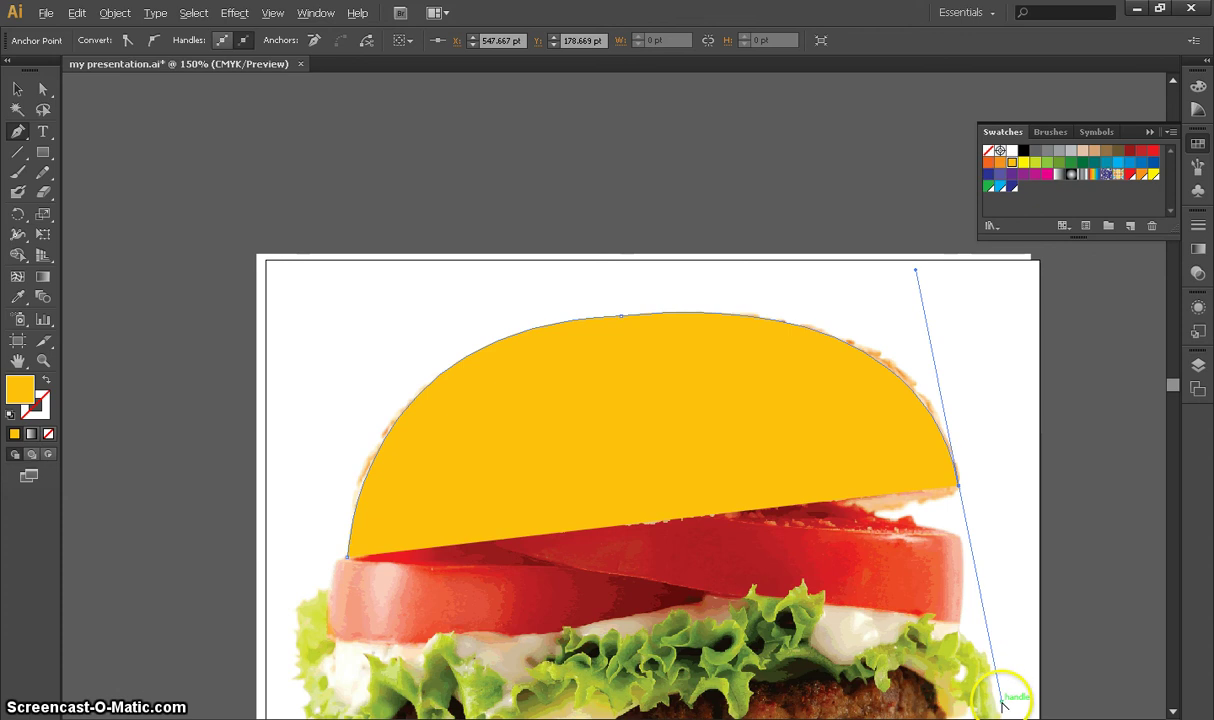
drag(1001, 683, 957, 488)
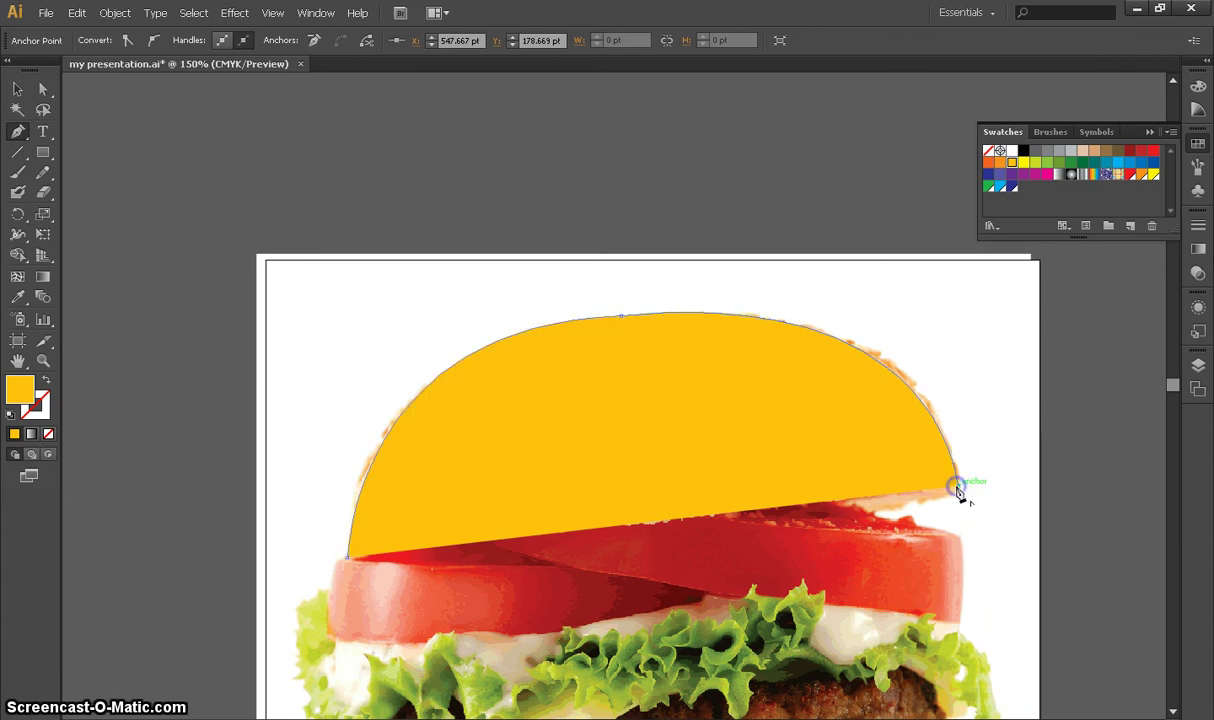
click(346, 560)
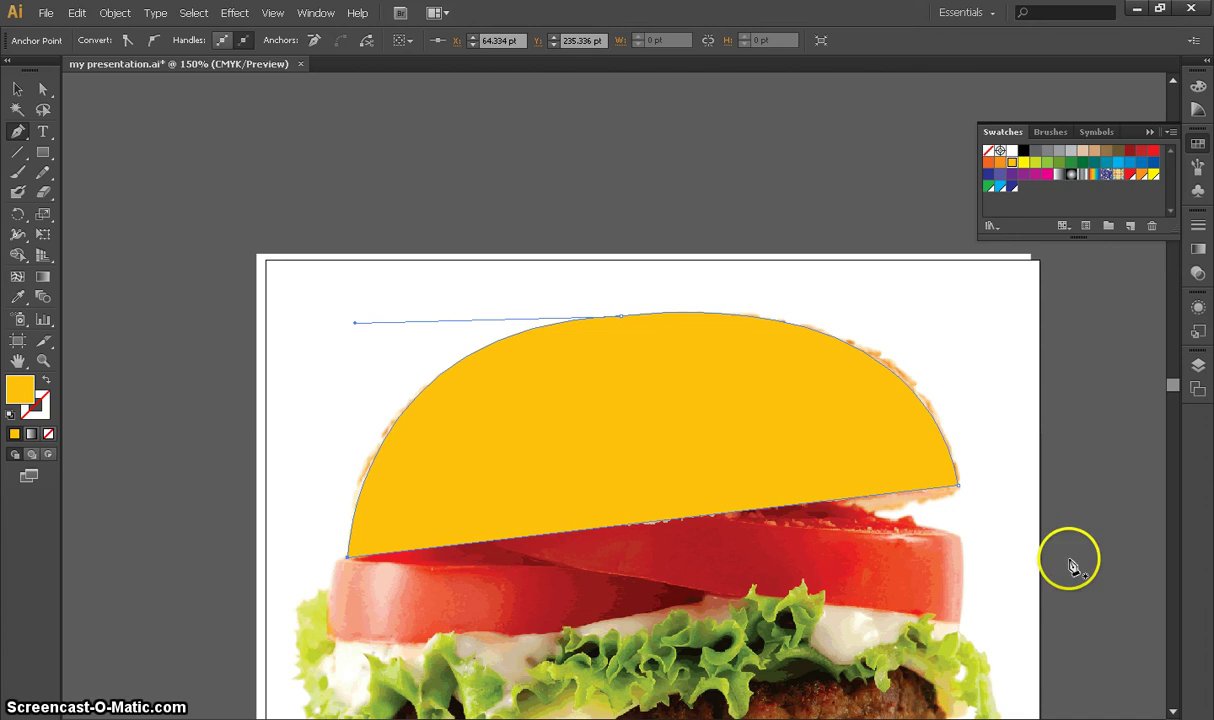
ctrl+click(1020, 478)
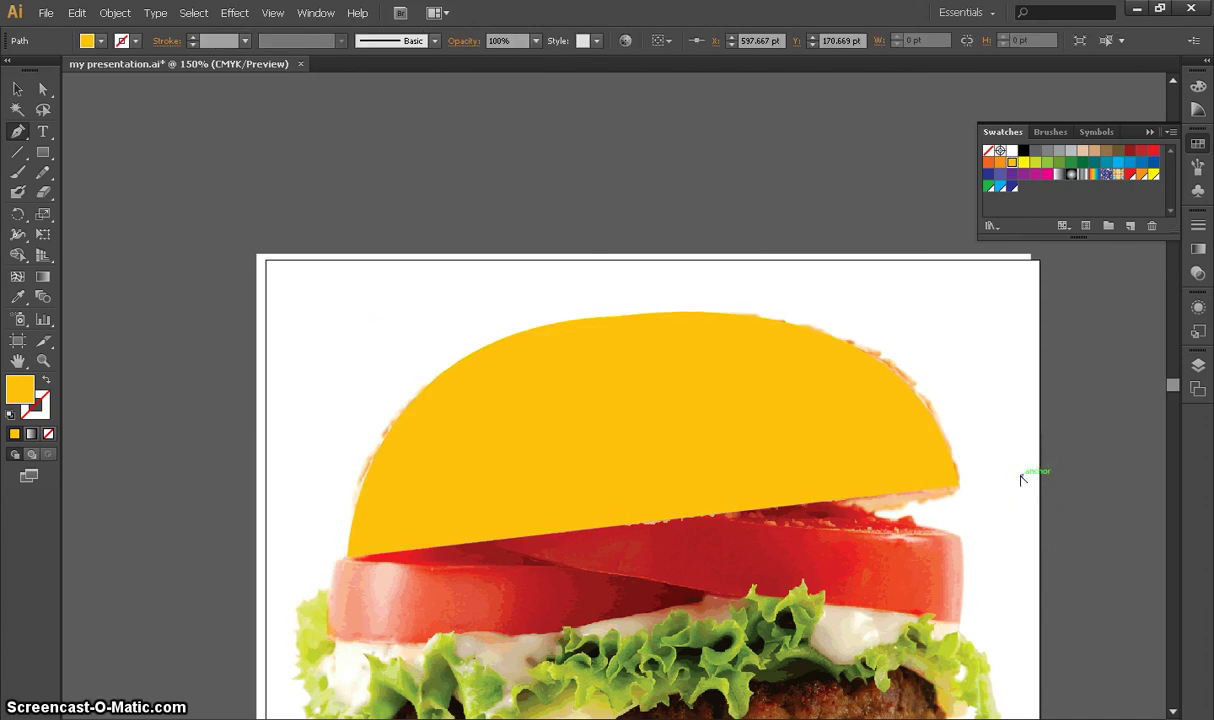
key(ctrl+z)
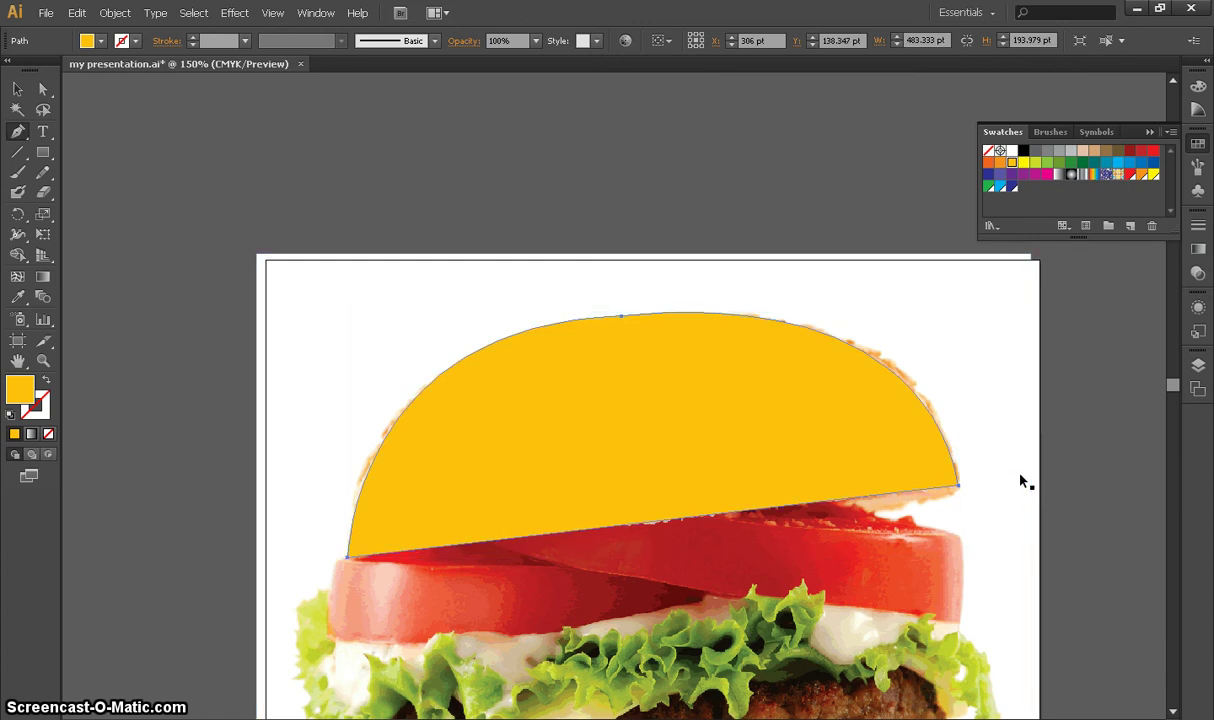
- Deselect the finished top bun shape
scroll(1009, 500, down, 1)
scroll(1010, 505, down, 6)
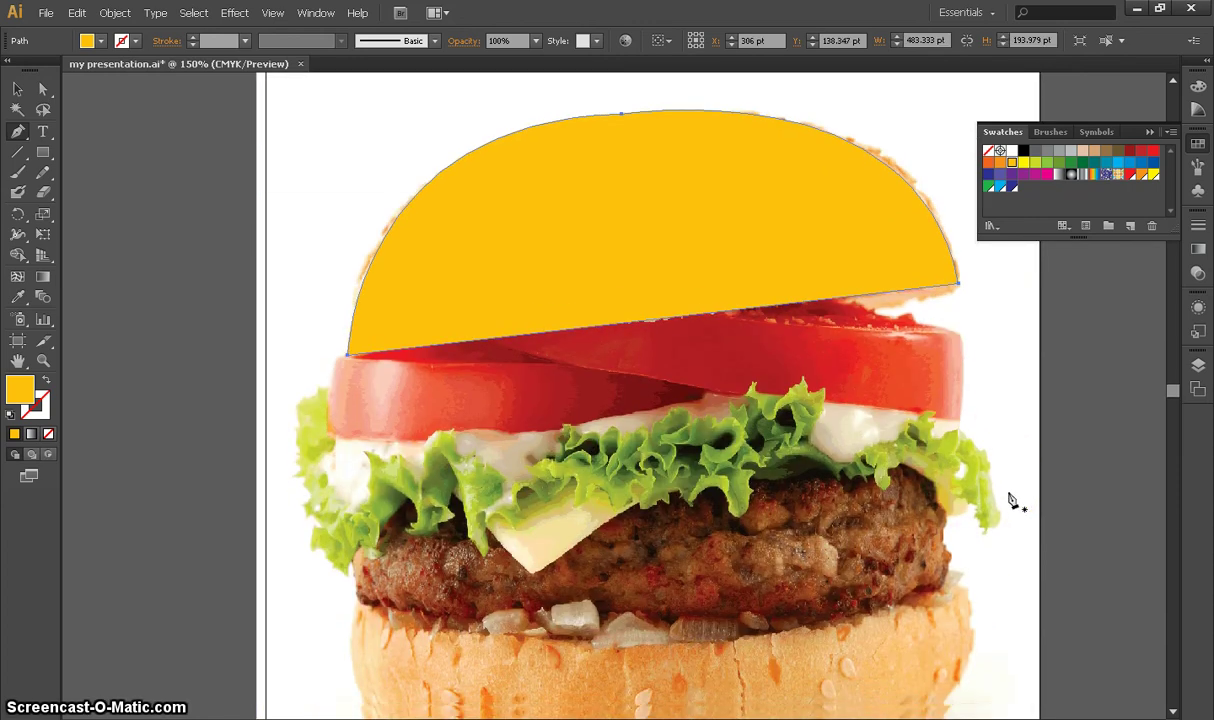
scroll(1010, 500, down, 1)
scroll(1010, 500, up, 3)
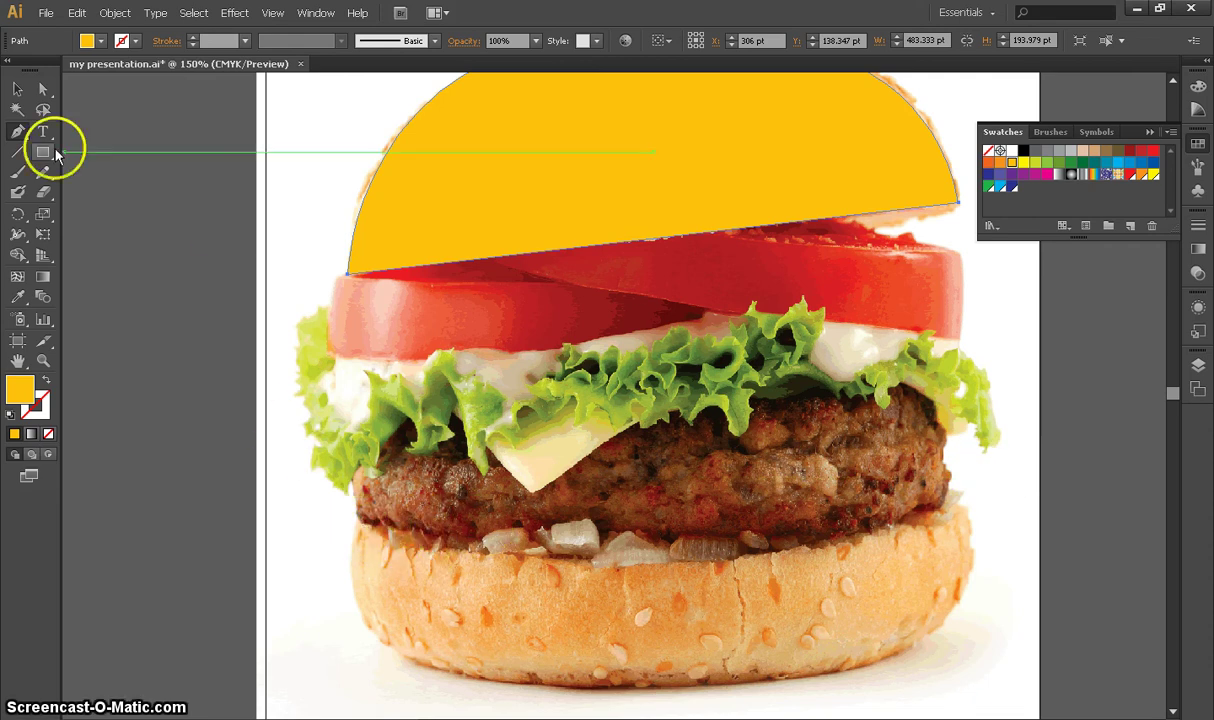
click(20, 97)
click(217, 304)
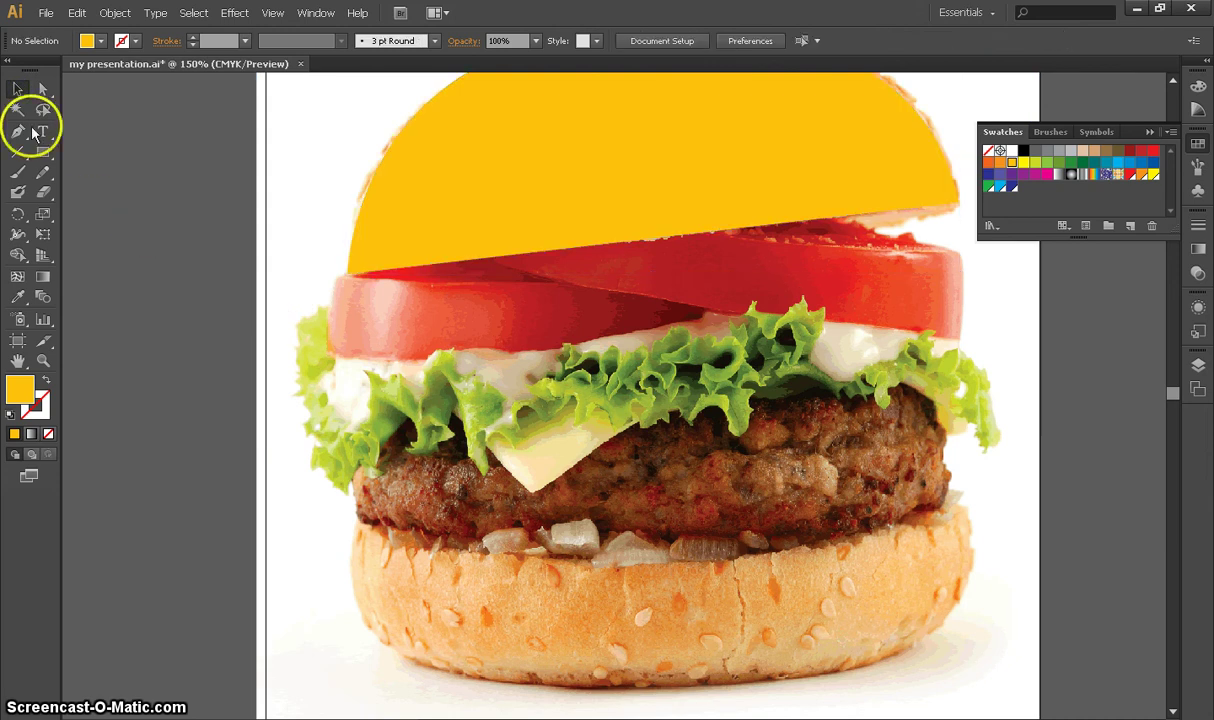
- Start a Pen tool path at the bottom bun's upper left corner, curving to the middle of its upper edge with no outgoing handle
key(p)
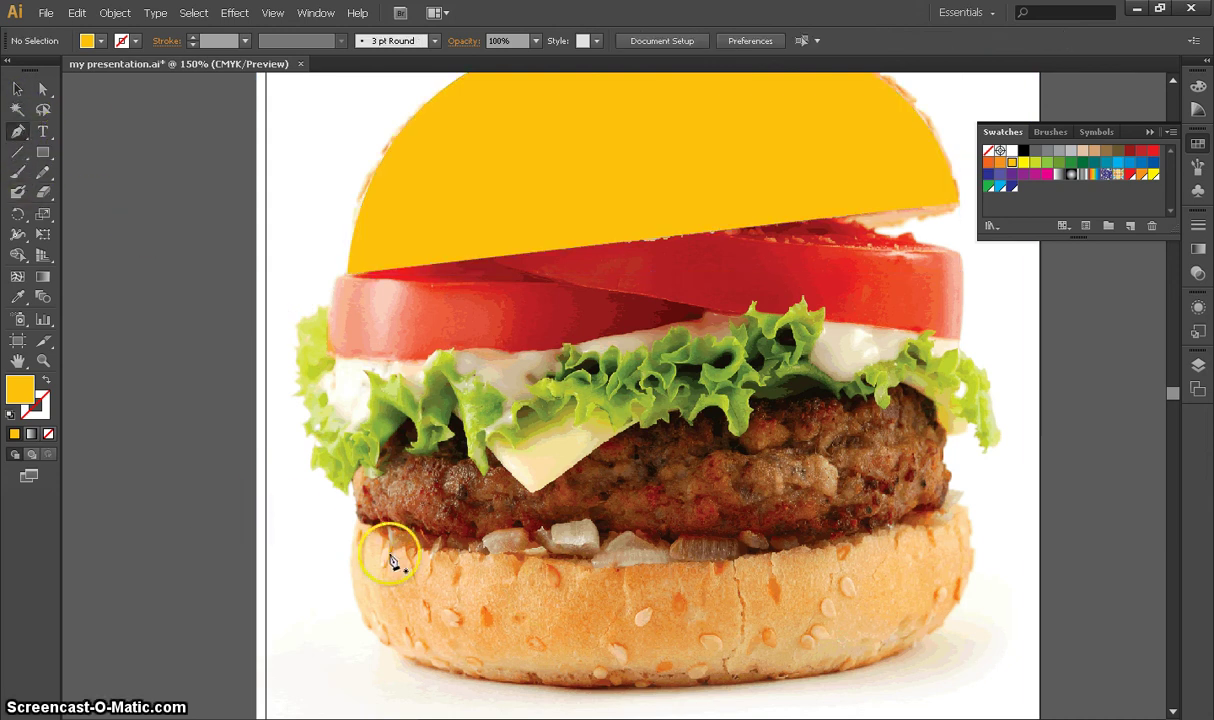
click(358, 520)
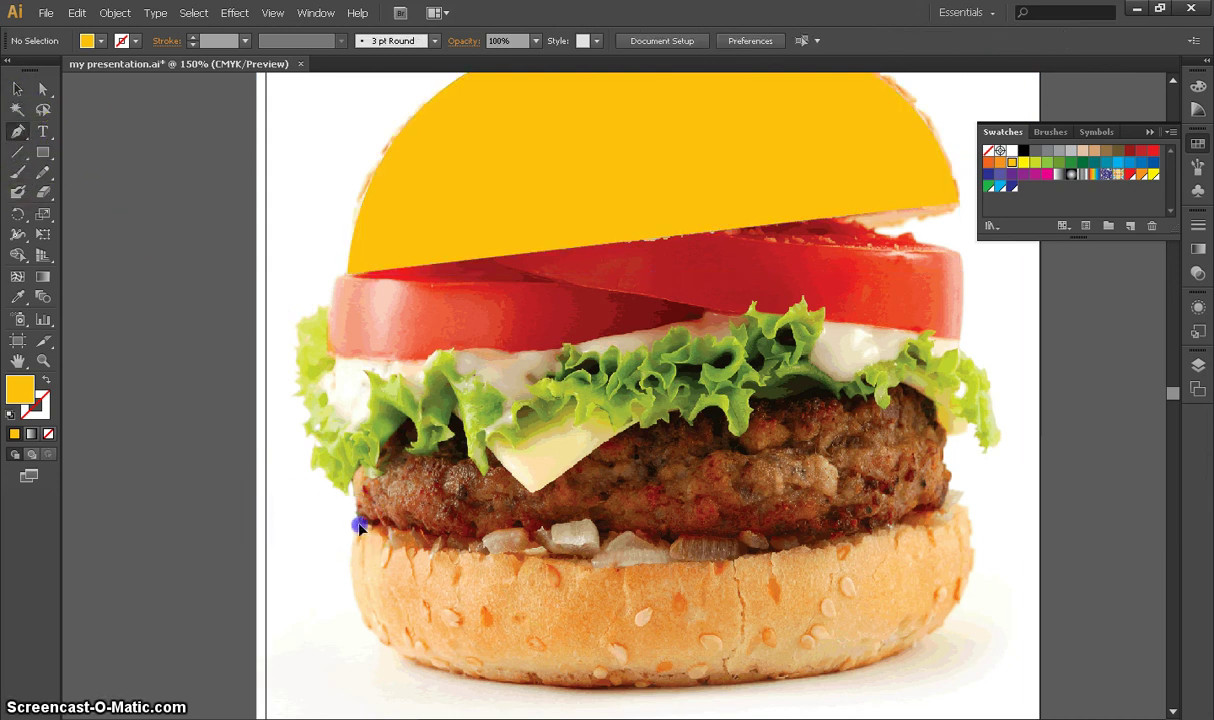
click(657, 561)
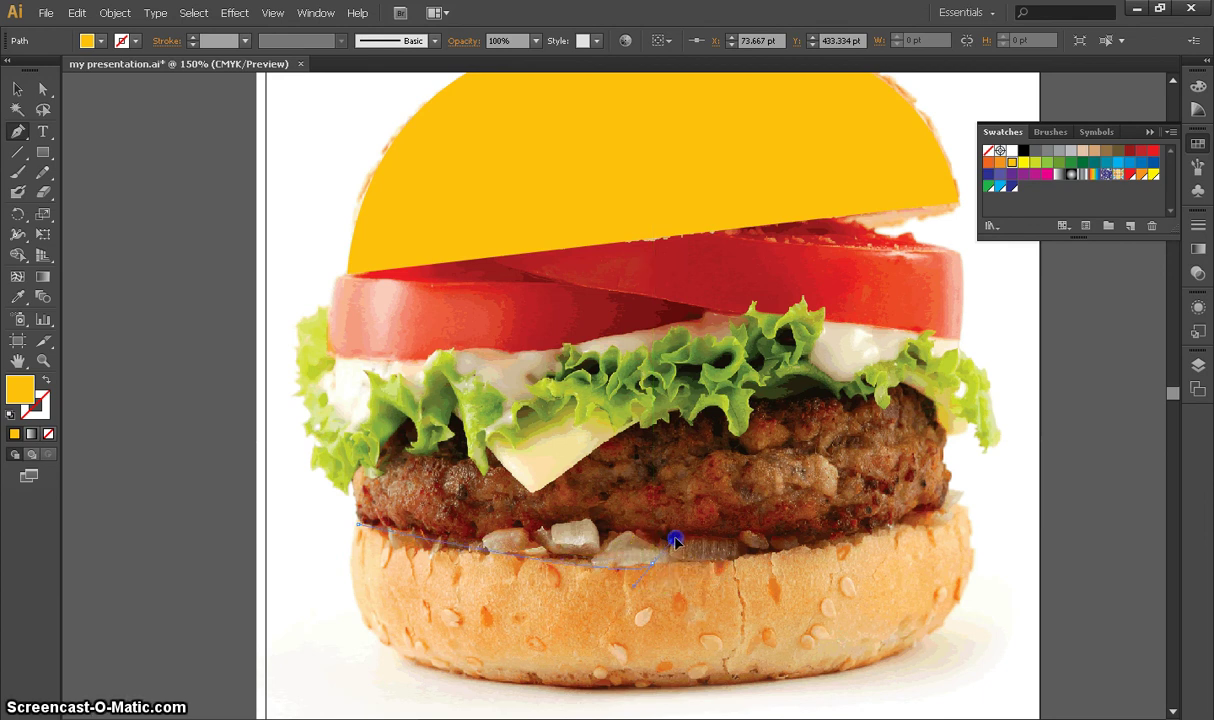
drag(746, 537, 880, 564)
click(878, 565)
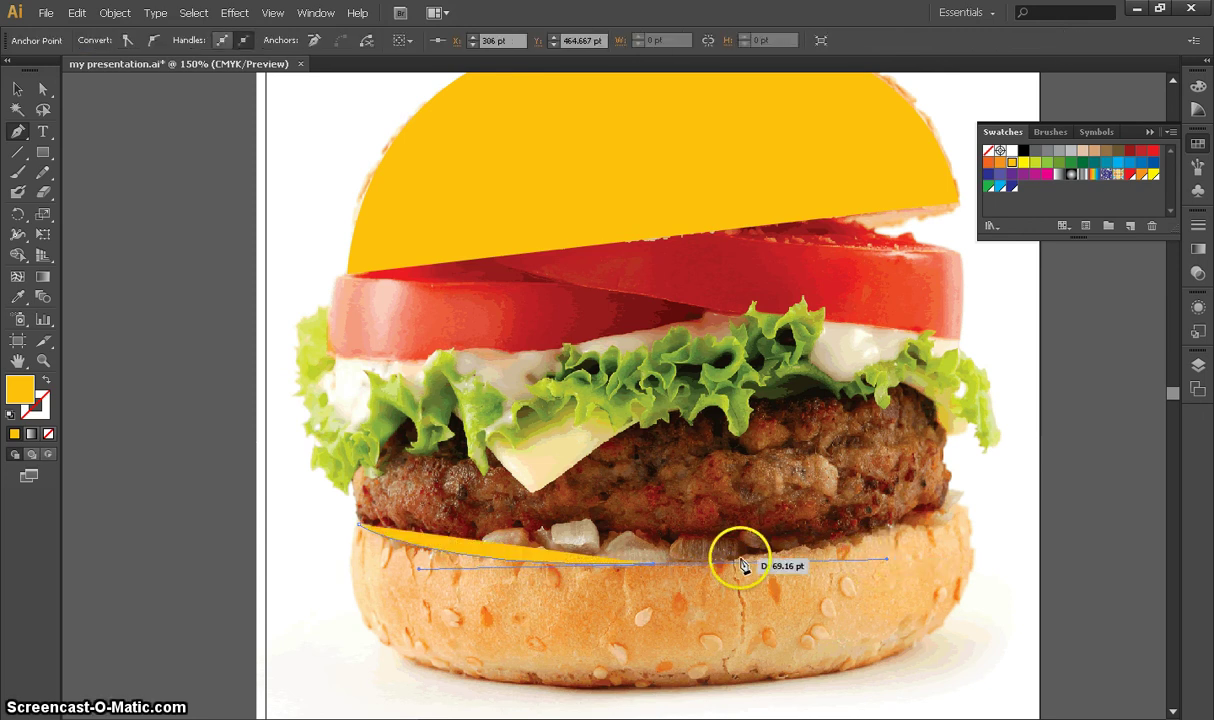
drag(887, 568, 965, 514)
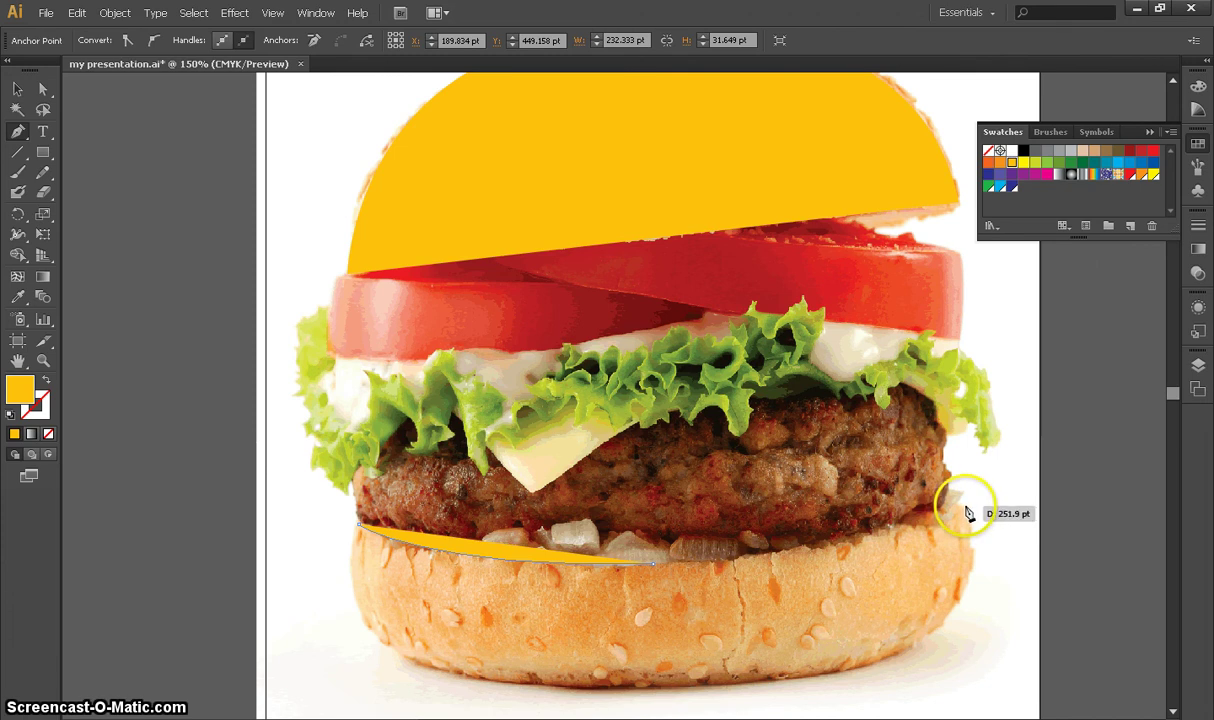
click(965, 507)
scroll(965, 507, down, 1)
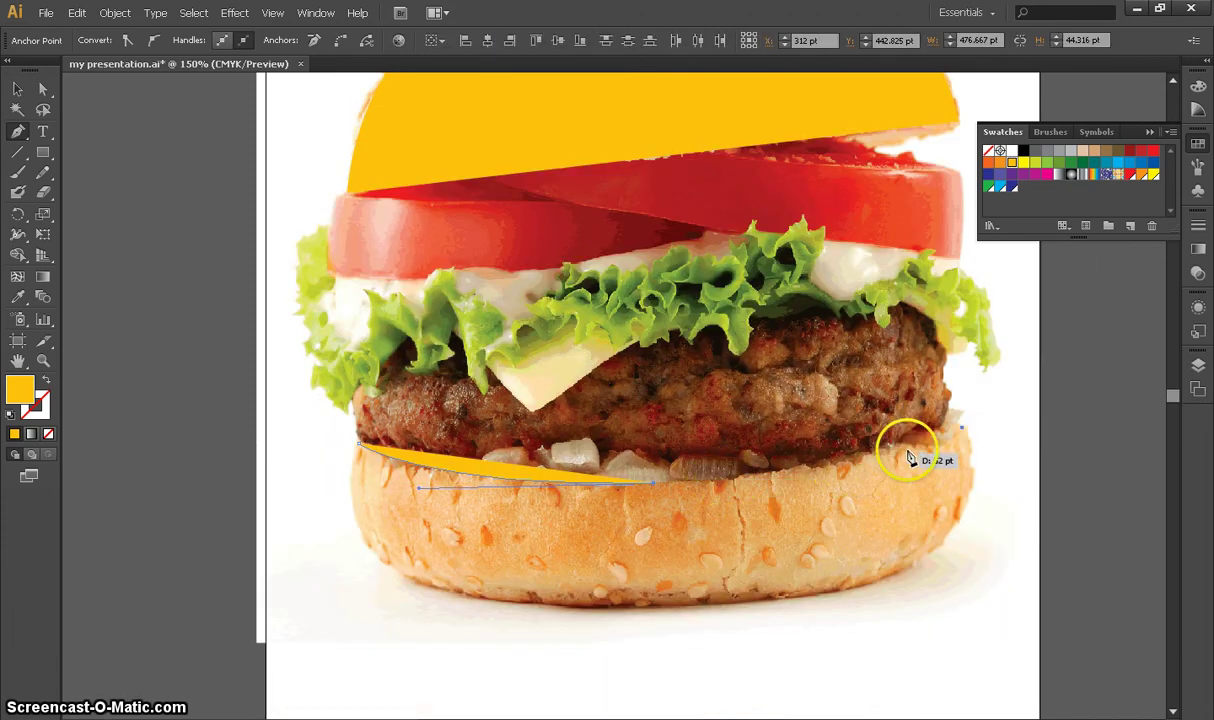
drag(935, 450, 963, 435)
click(963, 432)
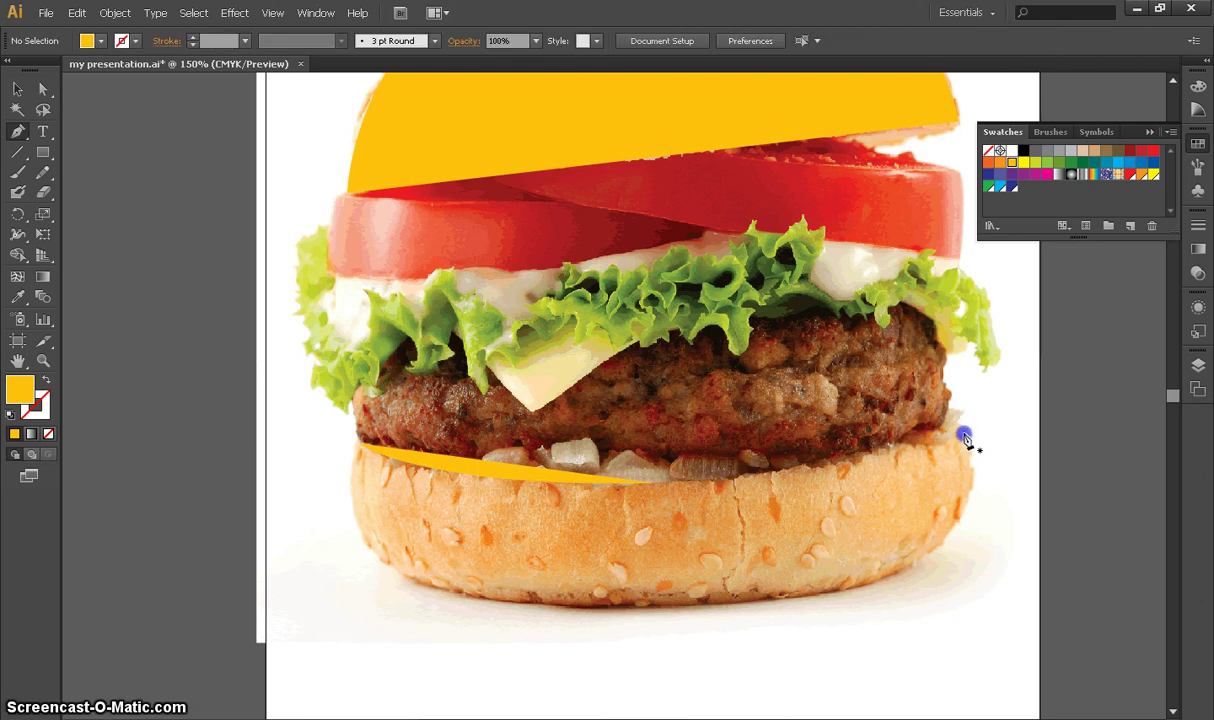
click(960, 440)
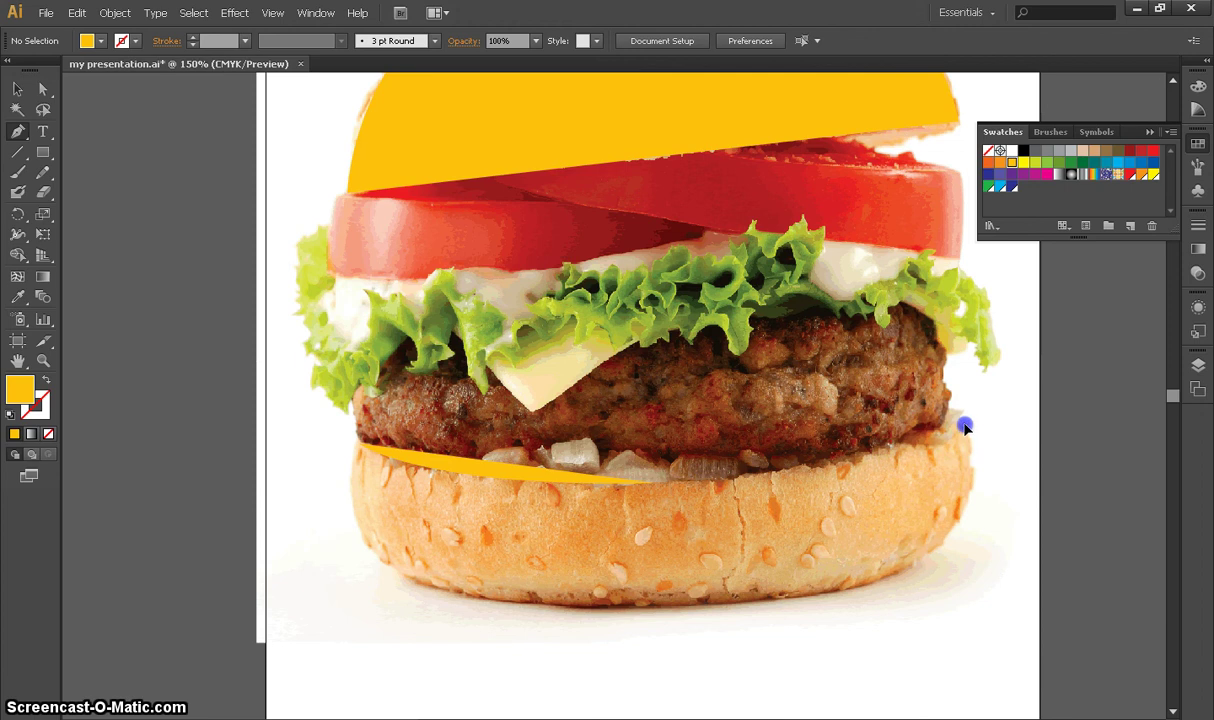
click(964, 435)
right_click(964, 435)
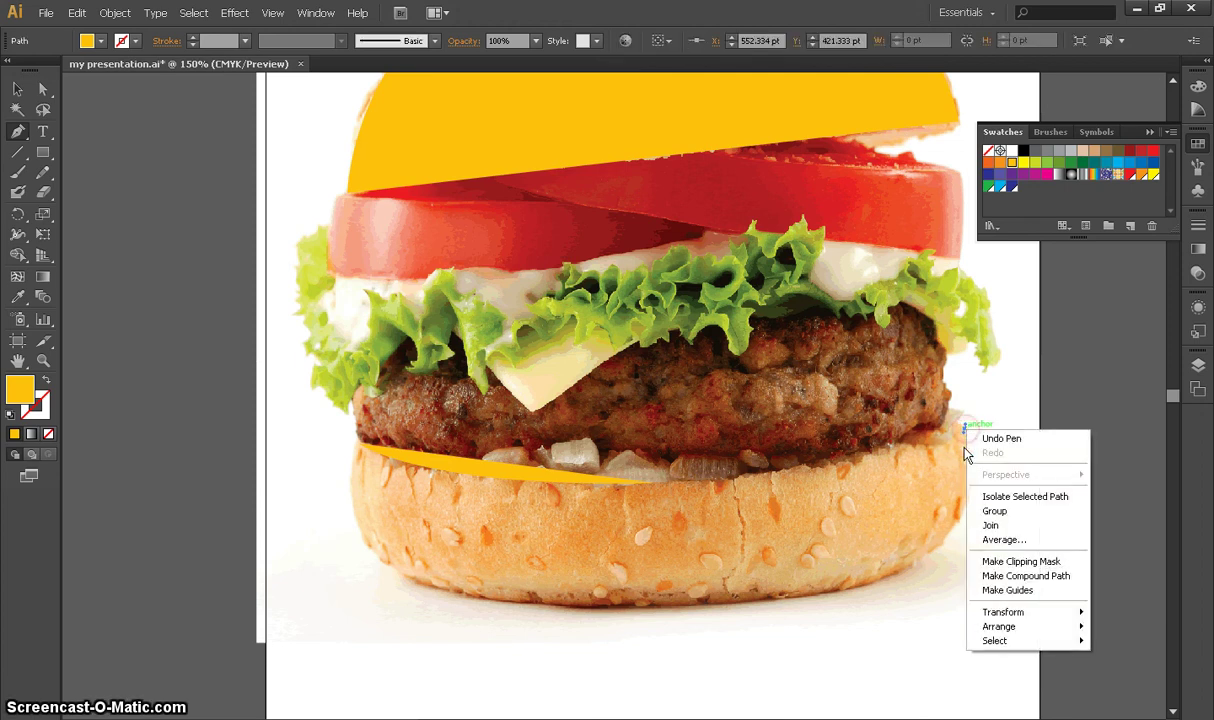
click(990, 440)
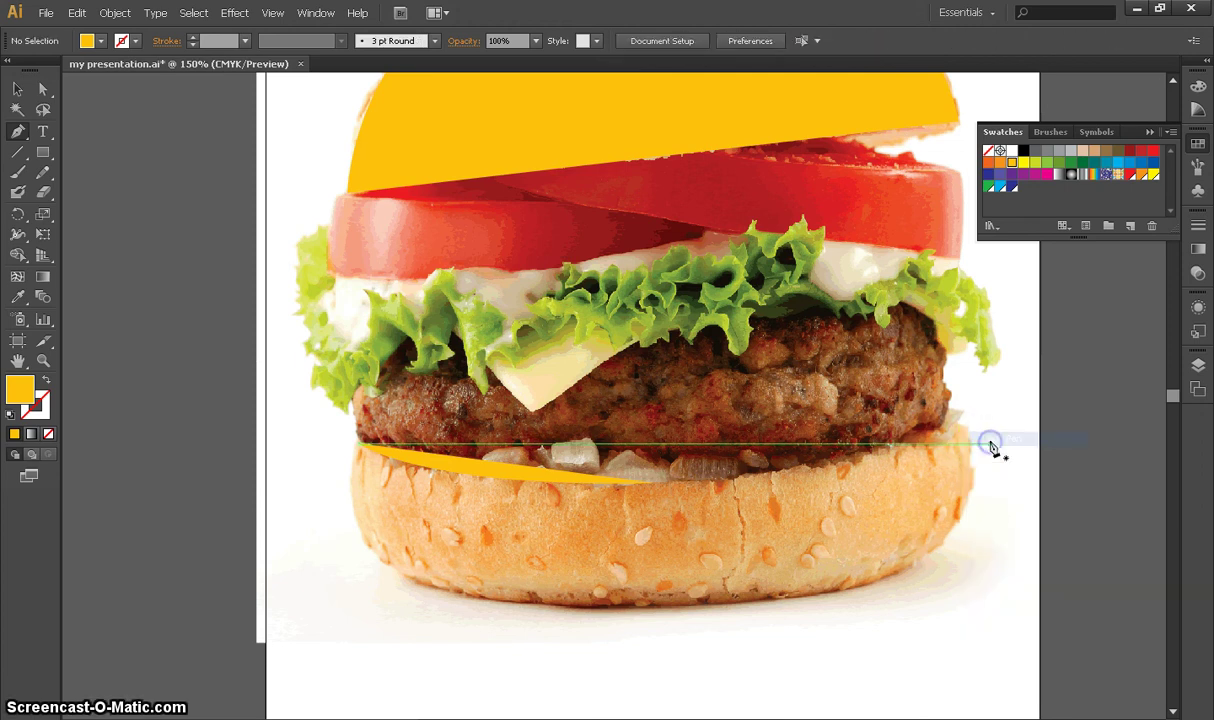
- Resume the bottom bun path from its middle anchor and trace it through the upper right corner to the bun's lower right side
click(654, 485)
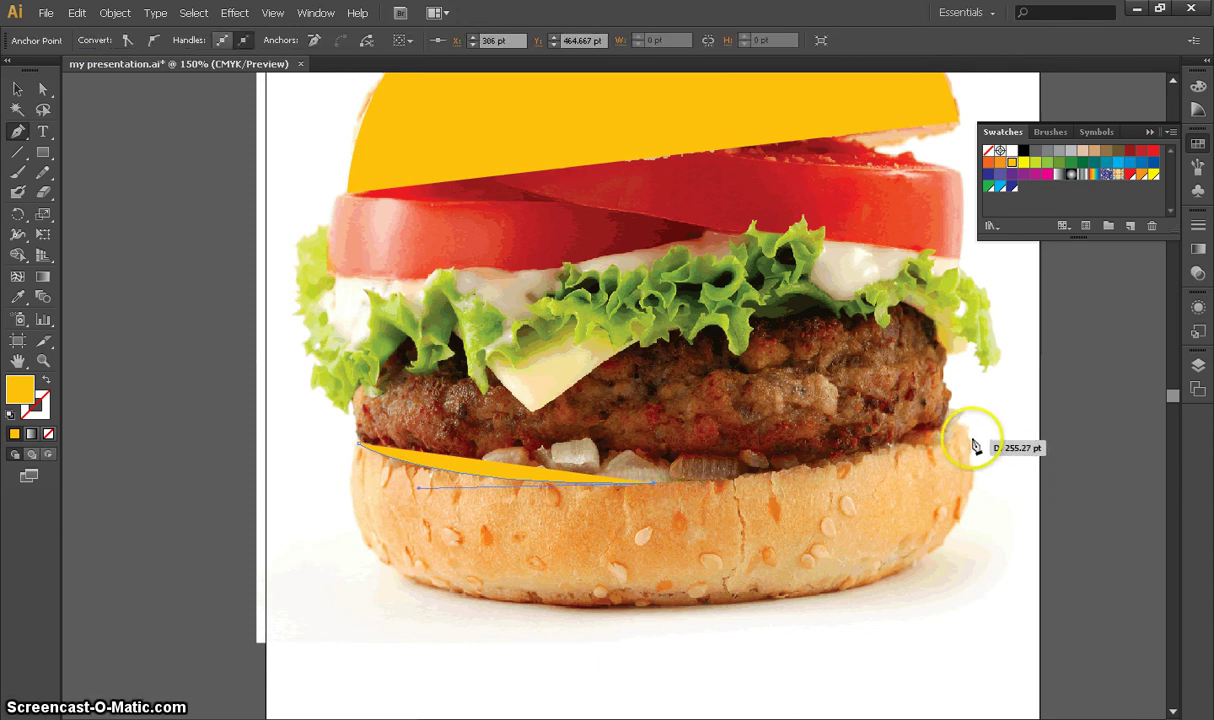
drag(966, 443, 979, 402)
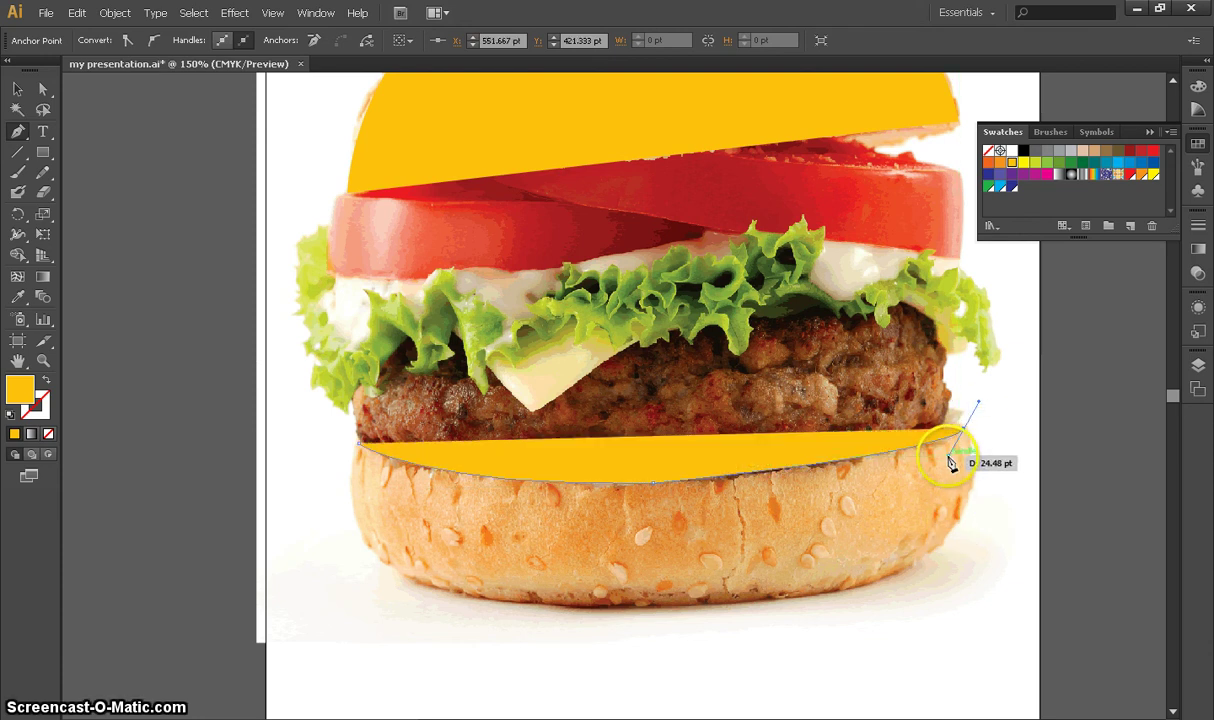
drag(948, 464, 940, 464)
click(956, 441)
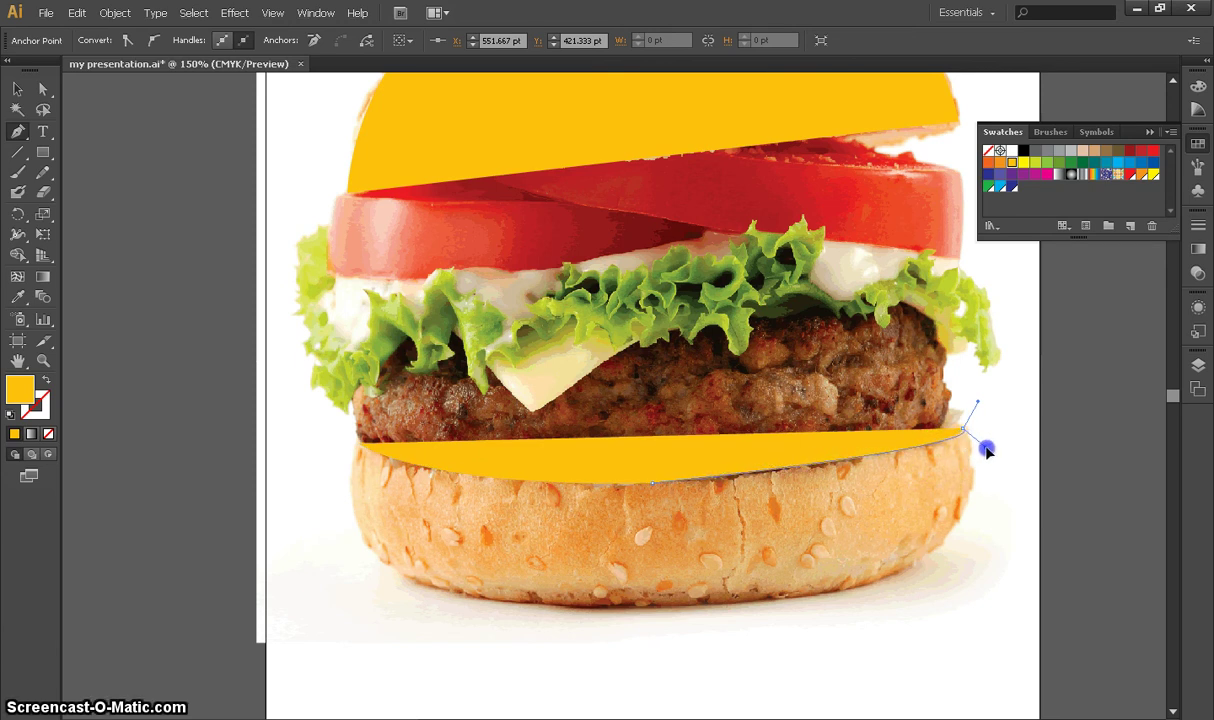
drag(982, 451, 977, 449)
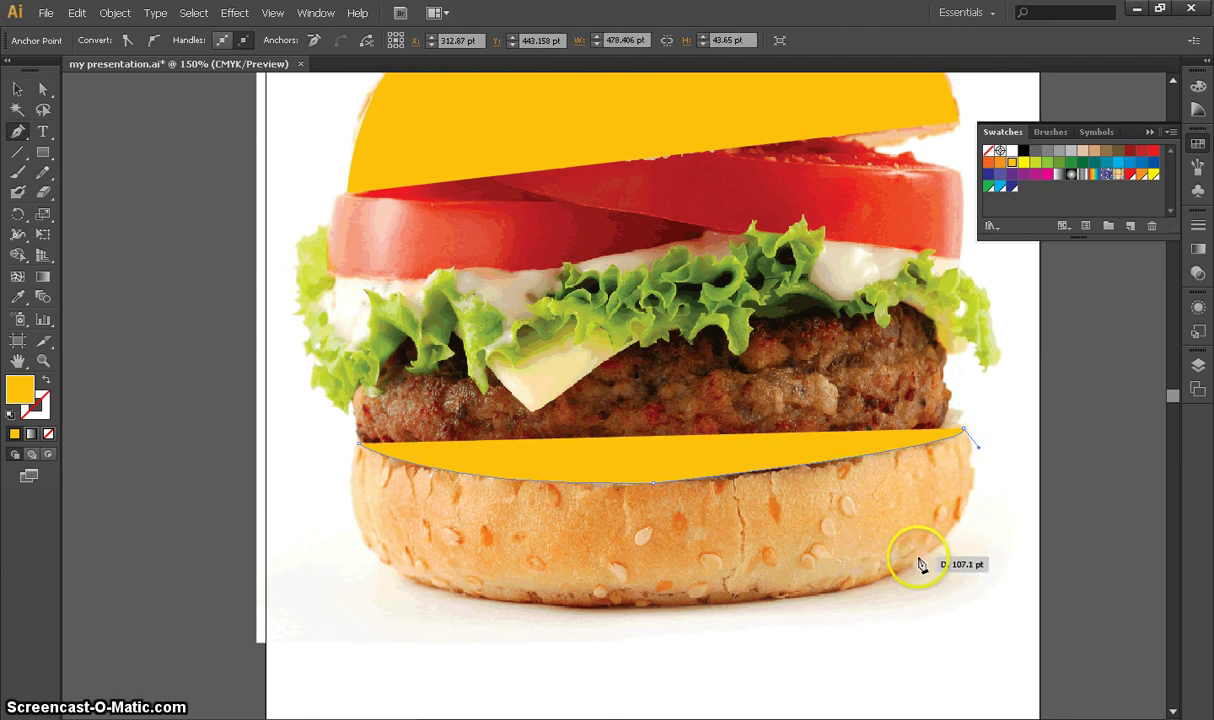
drag(912, 573, 836, 583)
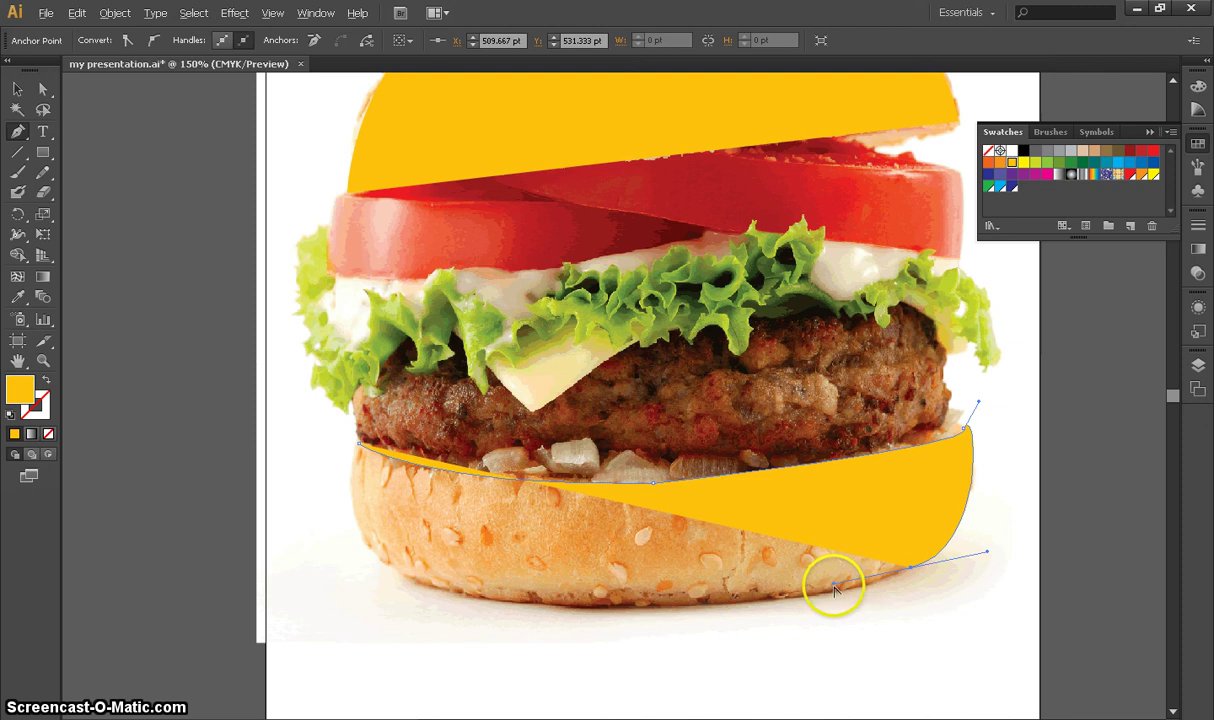
- Retract the lower right anchor's outgoing handle and continue the bottom bun path with a curve to the middle of its underside
drag(834, 584, 911, 568)
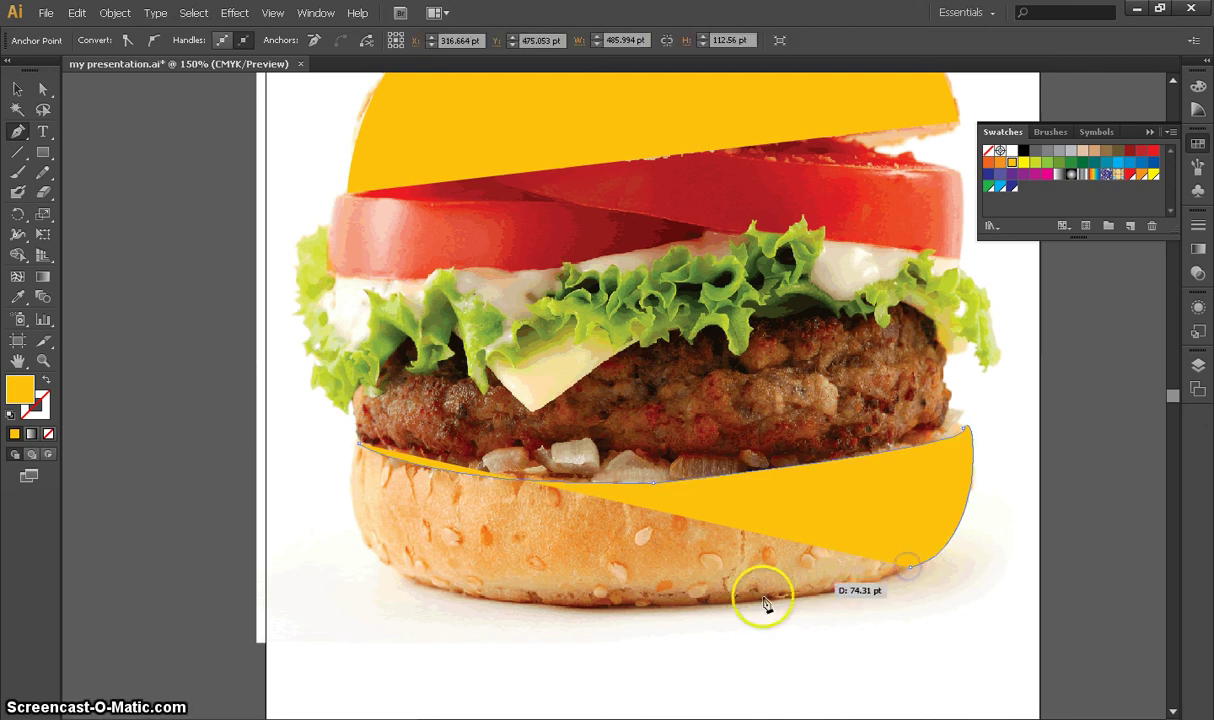
click(648, 607)
drag(644, 605, 510, 602)
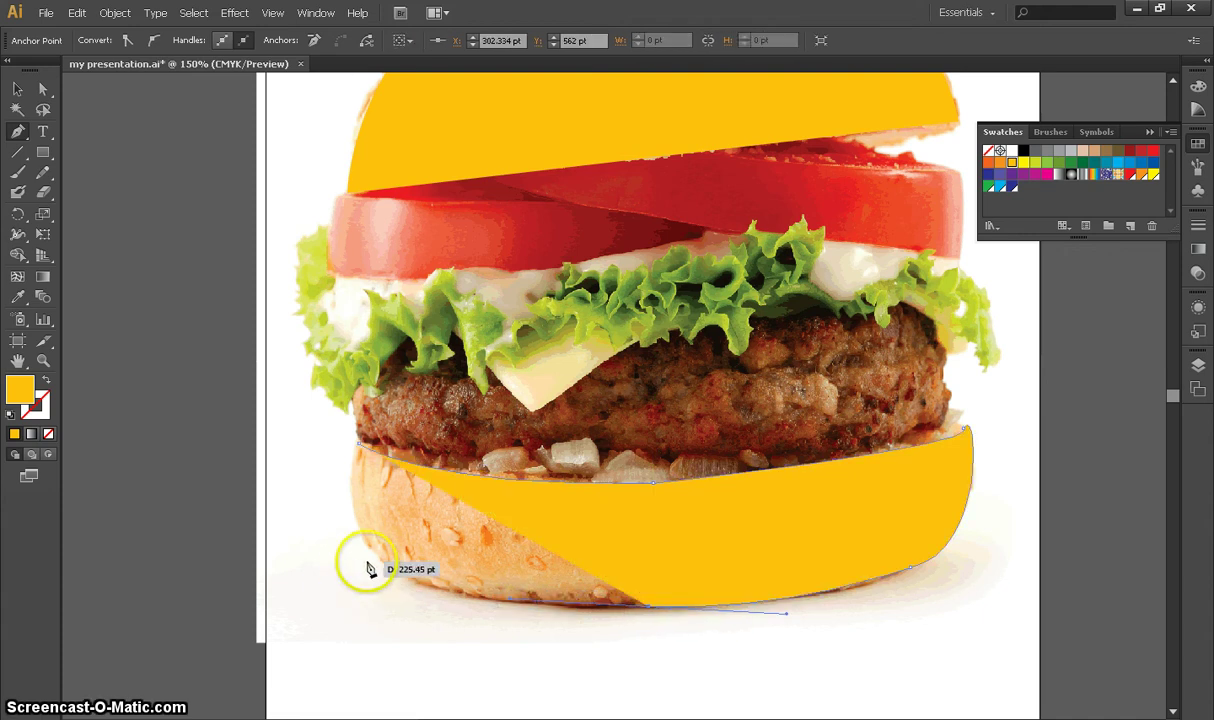
- Curve the path to the bun's lower left side, retract that anchor's outgoing handle, and close the shape with a curve at its upper left corner
click(371, 548)
drag(368, 535, 315, 485)
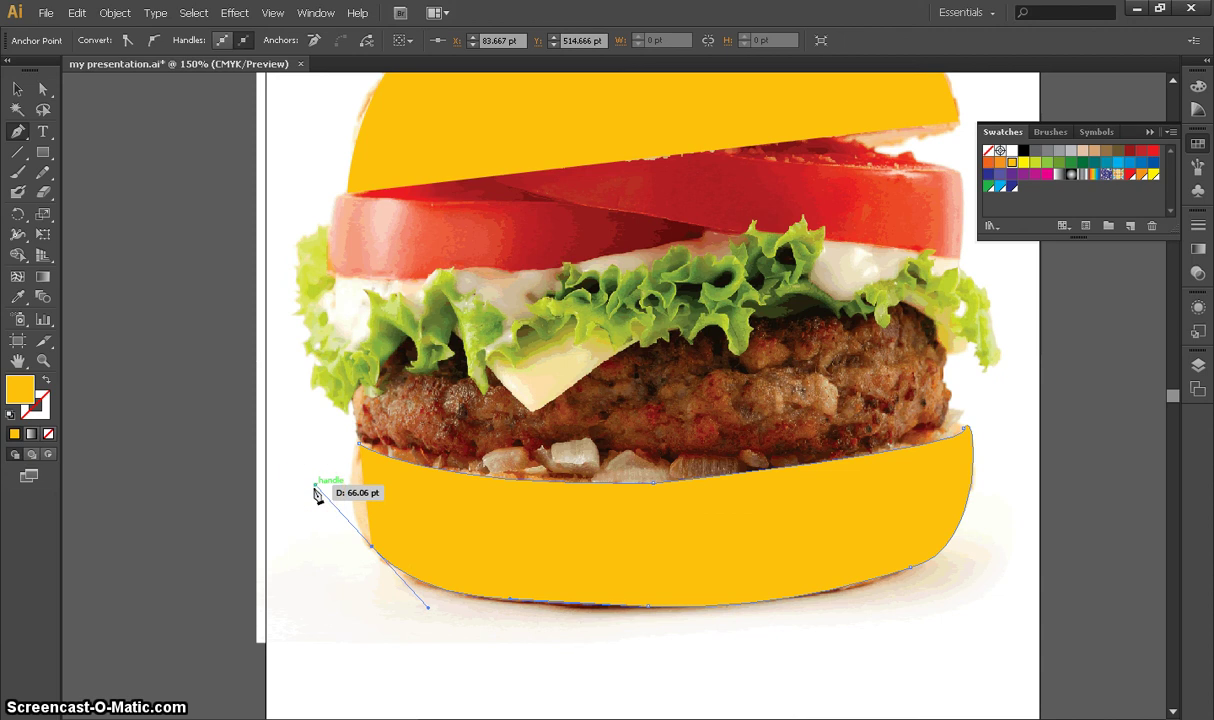
drag(314, 489, 362, 441)
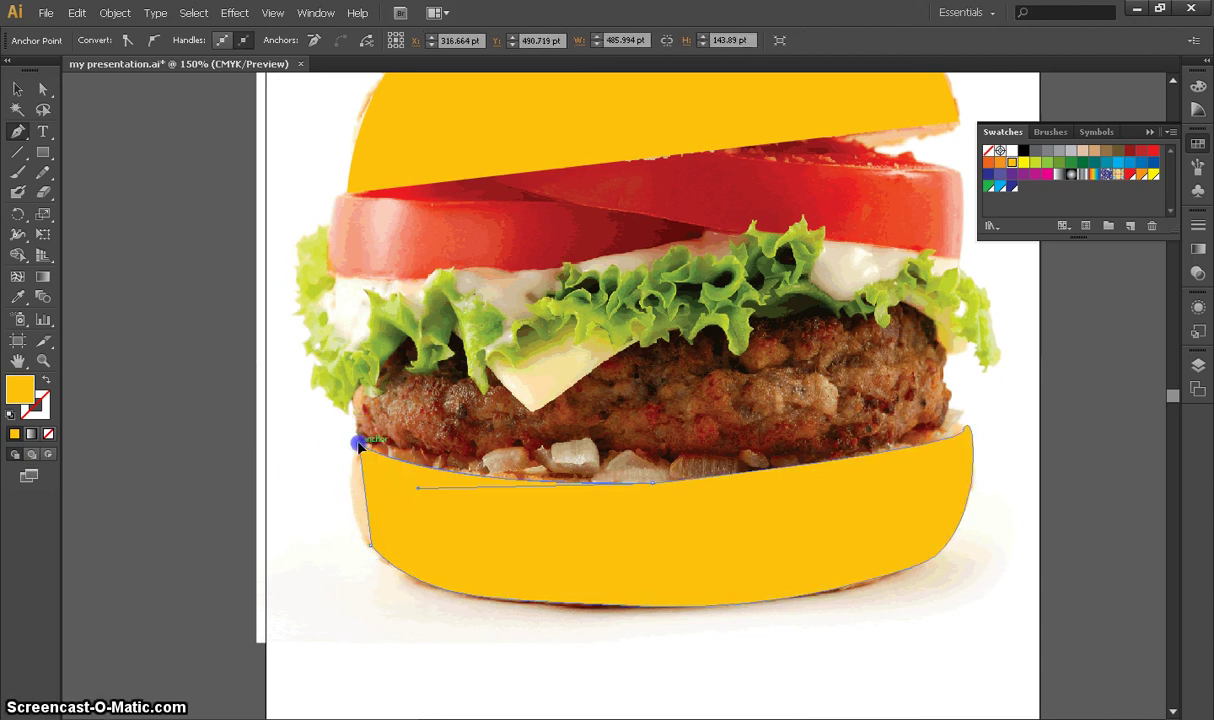
click(378, 390)
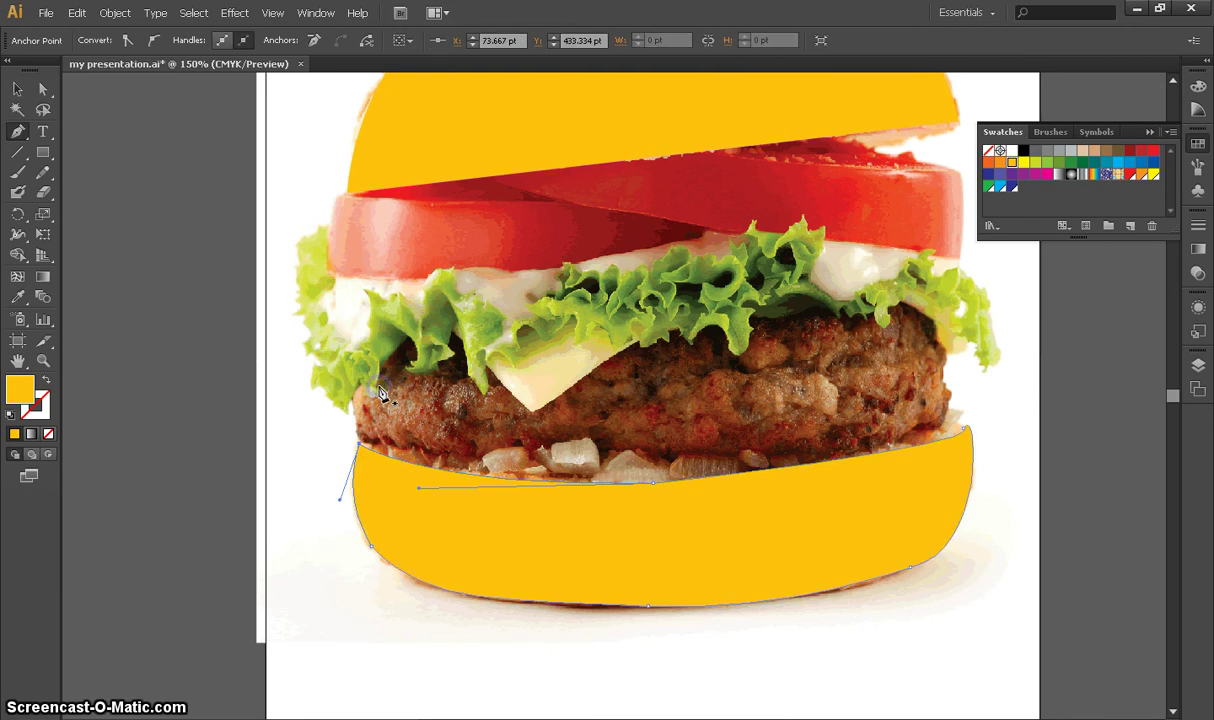
- Deselect the finished bottom bun shape
click(366, 605)
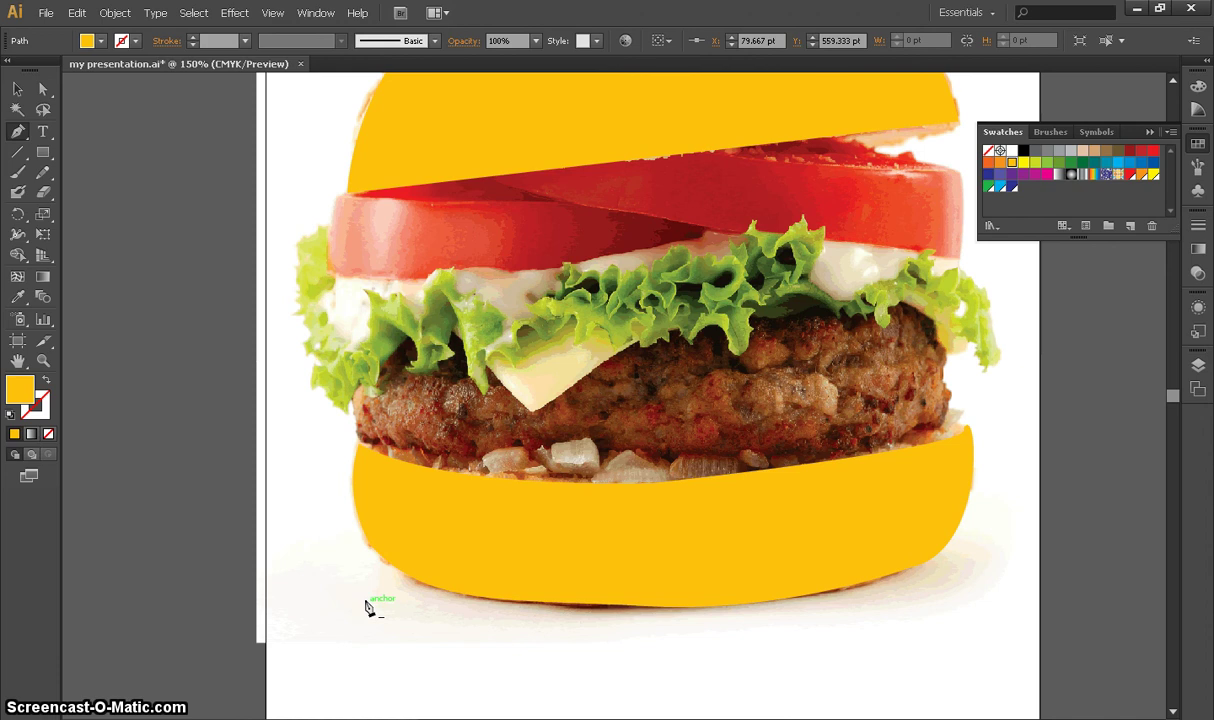
drag(366, 605, 239, 714)
scroll(250, 651, up, 7)
scroll(239, 655, down, 1)
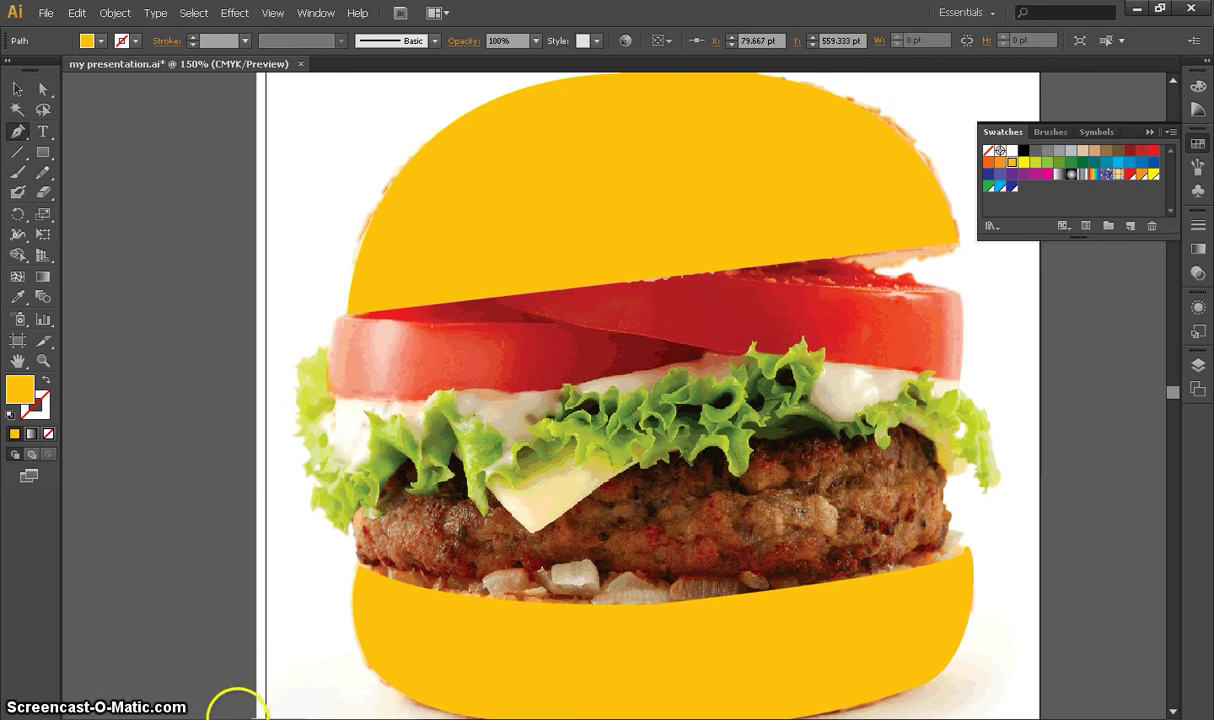